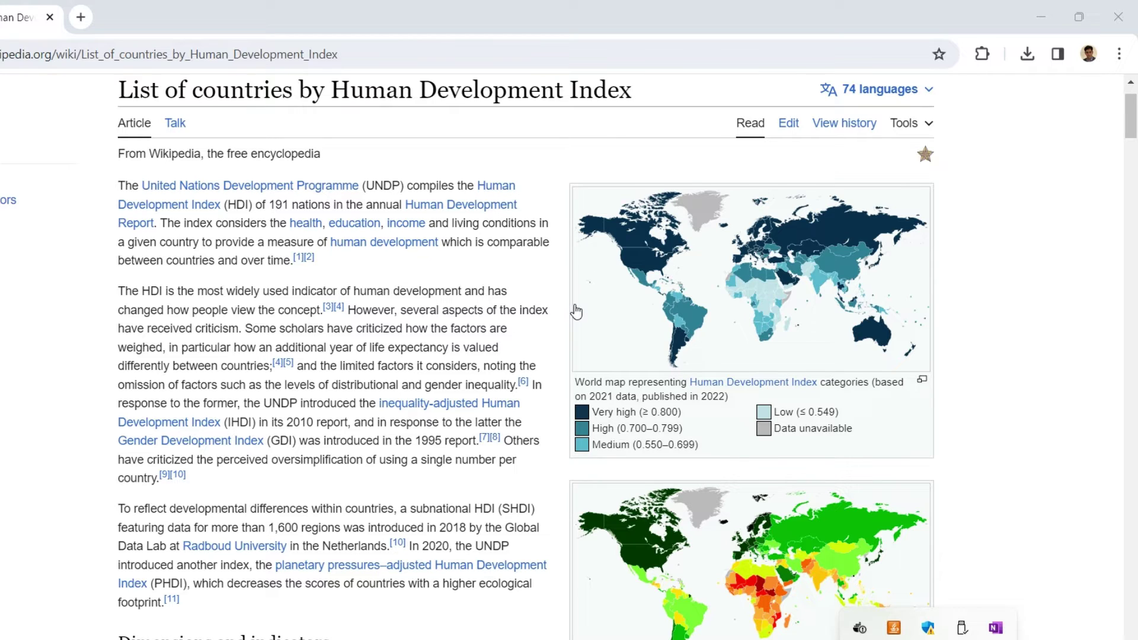
- Scroll through the Wikipedia HDI ranking table from Switzerland down past Chile
{"action": "scroll", "coordinate": [521, 323], "scroll_direction": "down", "scroll_amount": 12}
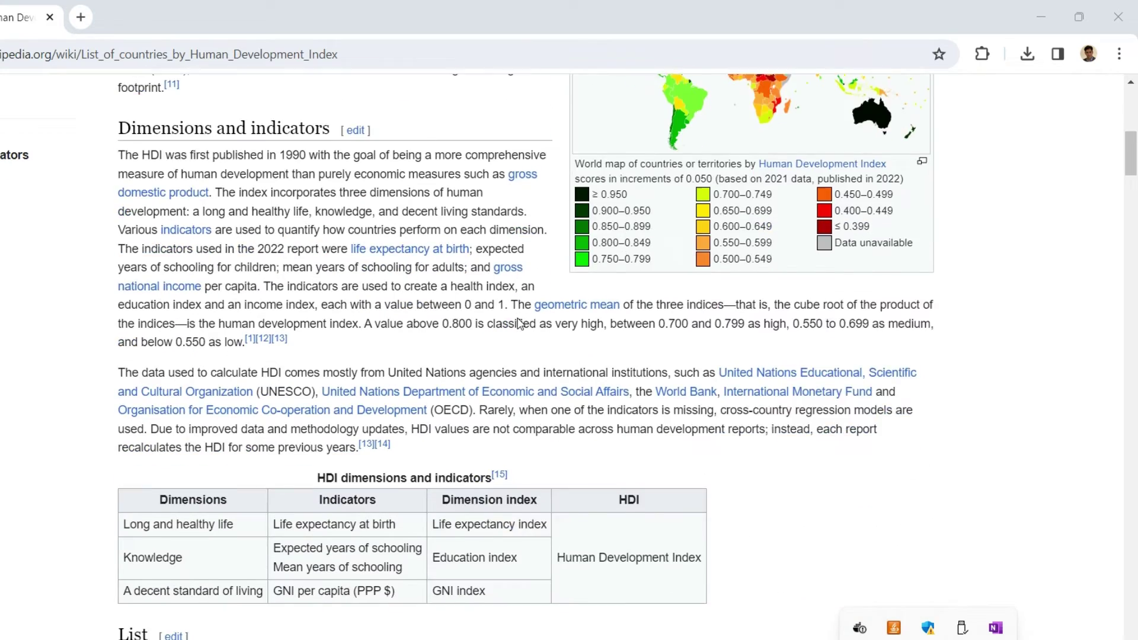
{"action": "scroll", "coordinate": [521, 323], "scroll_direction": "down", "scroll_amount": 9}
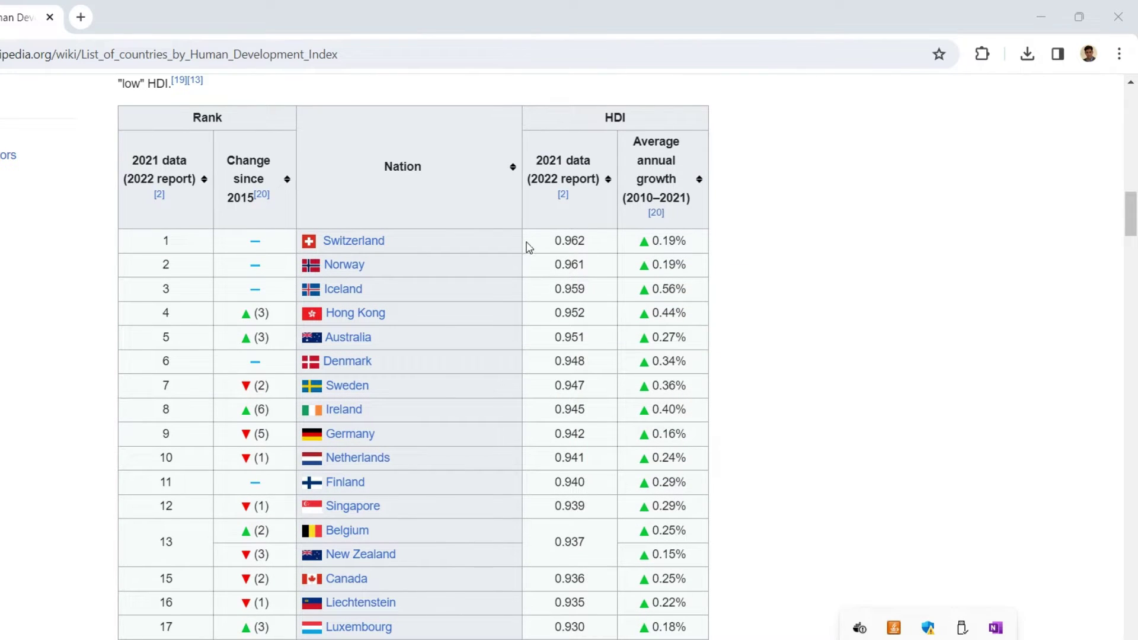
{"action": "scroll", "coordinate": [540, 279], "scroll_direction": "down", "scroll_amount": 13}
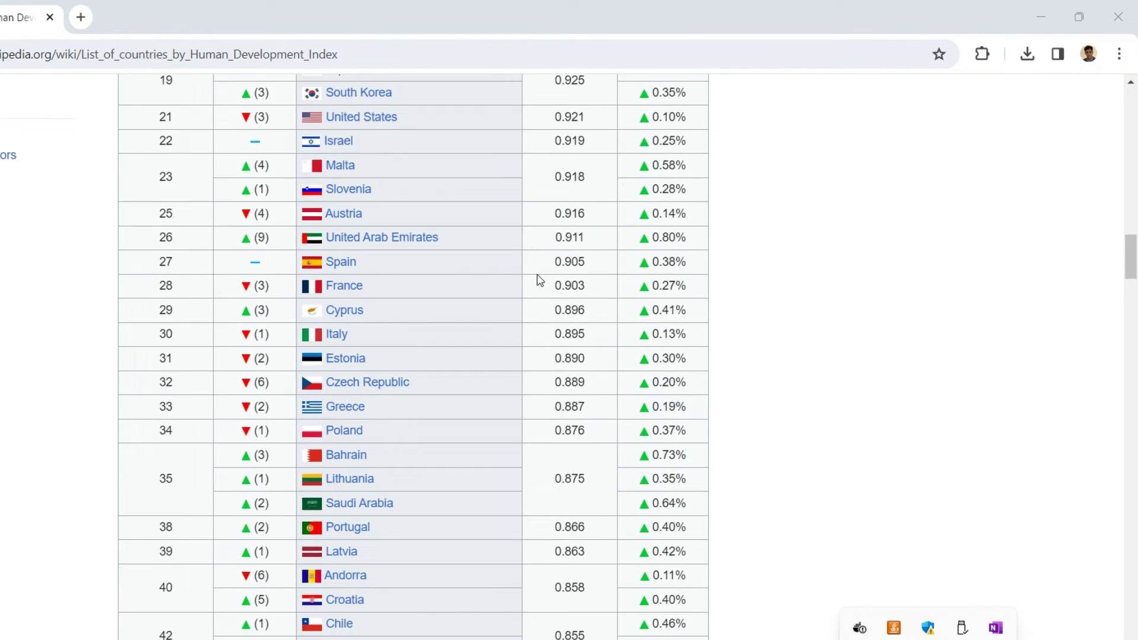
{"action": "scroll", "coordinate": [540, 280], "scroll_direction": "down", "scroll_amount": 3}
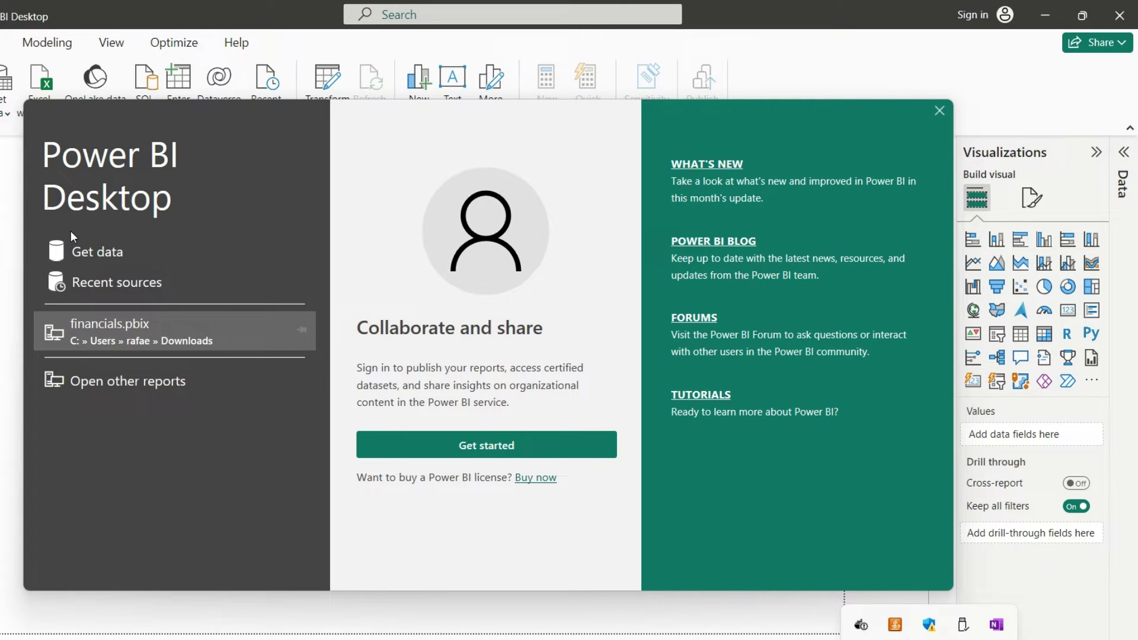
- Dismiss the start screen and connect using the Web connector found by searching 'web' in Get Data
{"action": "left_click", "coordinate": [95, 252]}
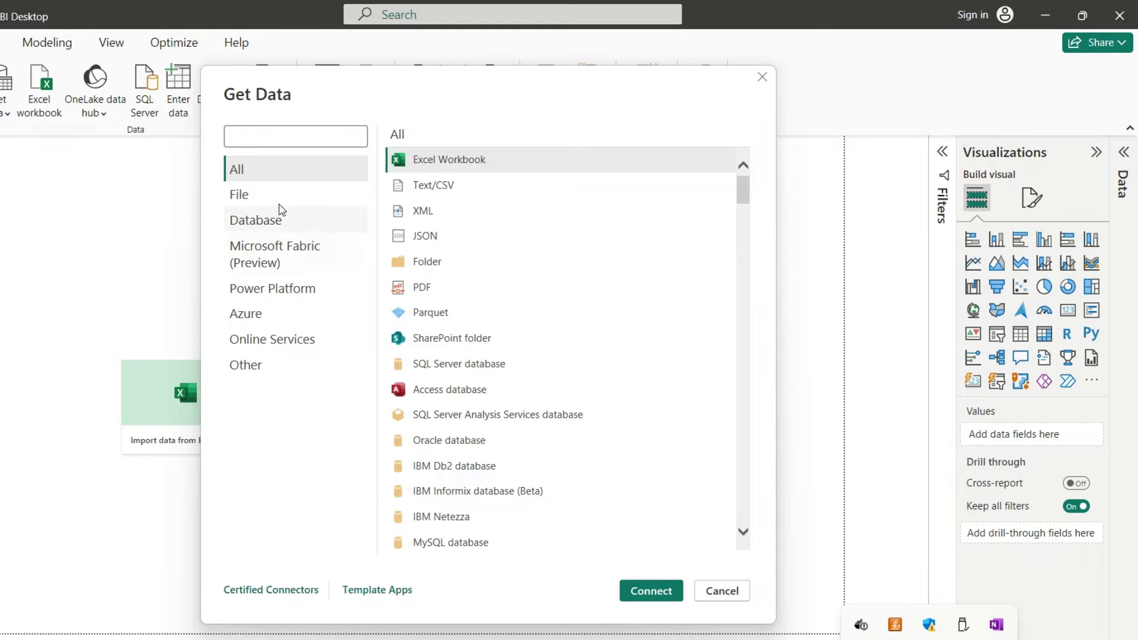
{"action": "type", "text": "web"}
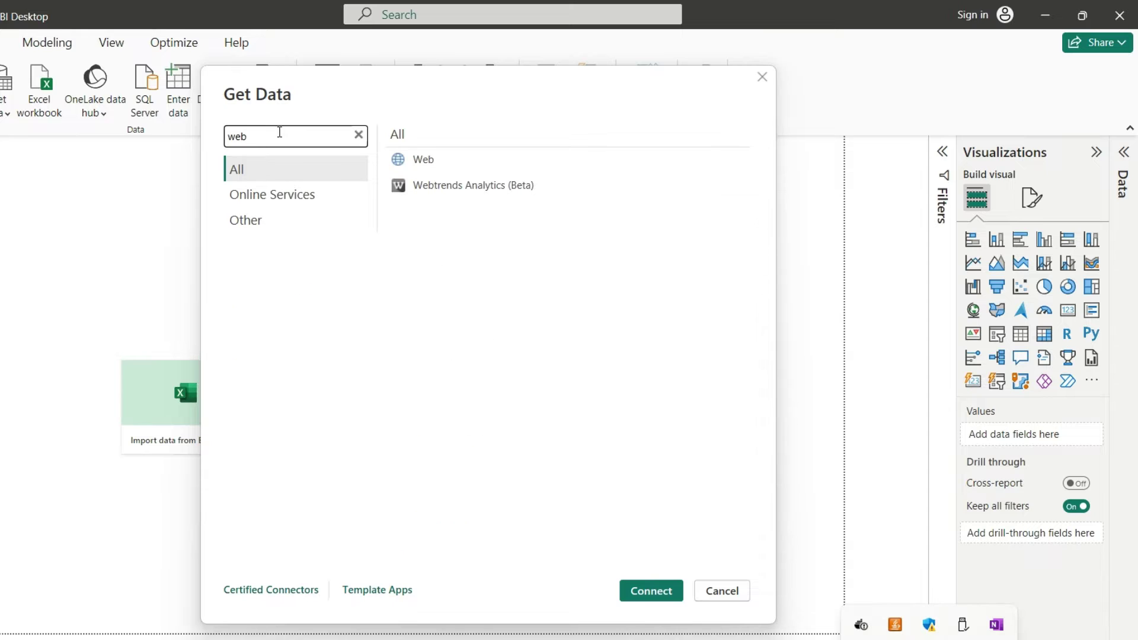
{"action": "left_click", "coordinate": [423, 161]}
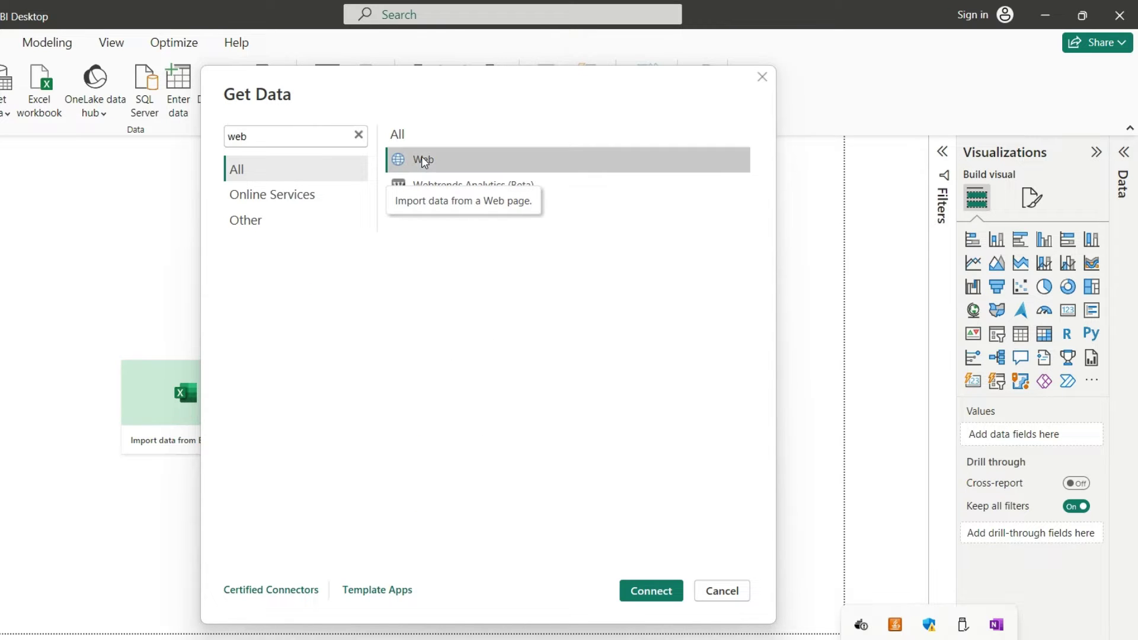
{"action": "left_click", "coordinate": [663, 600]}
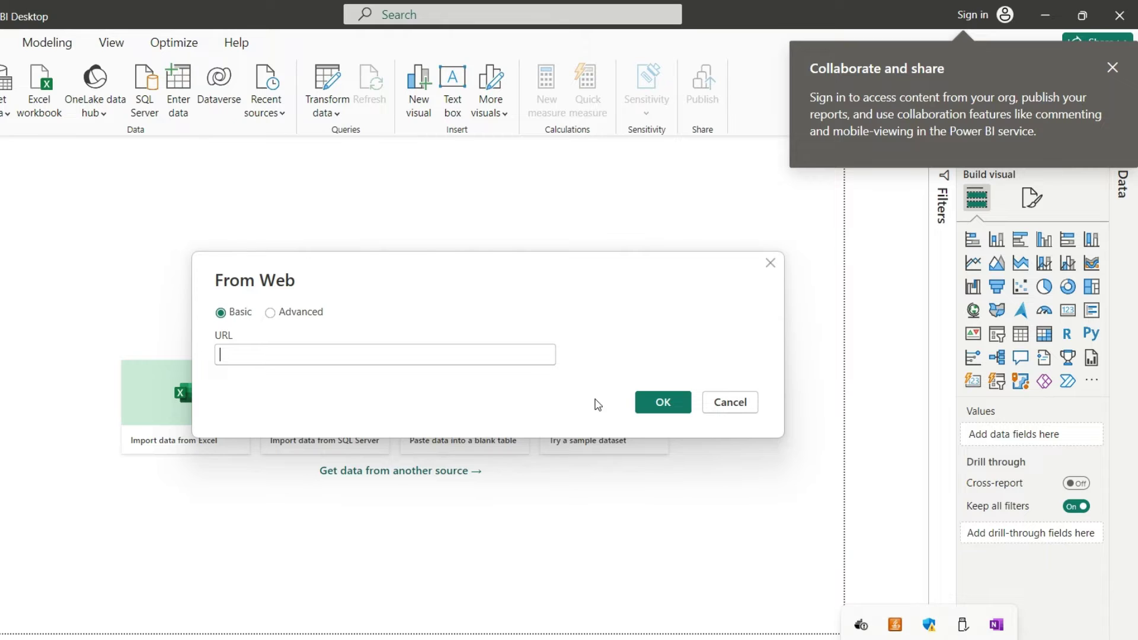
- Paste the Wikipedia HDI article URL into the From Web dialog and confirm with OK
{"action": "left_click", "coordinate": [354, 354]}
{"action": "type", "text": "https://en.wikipedia.org/wiki/List_of_countries_by_Human_Development_Index"}
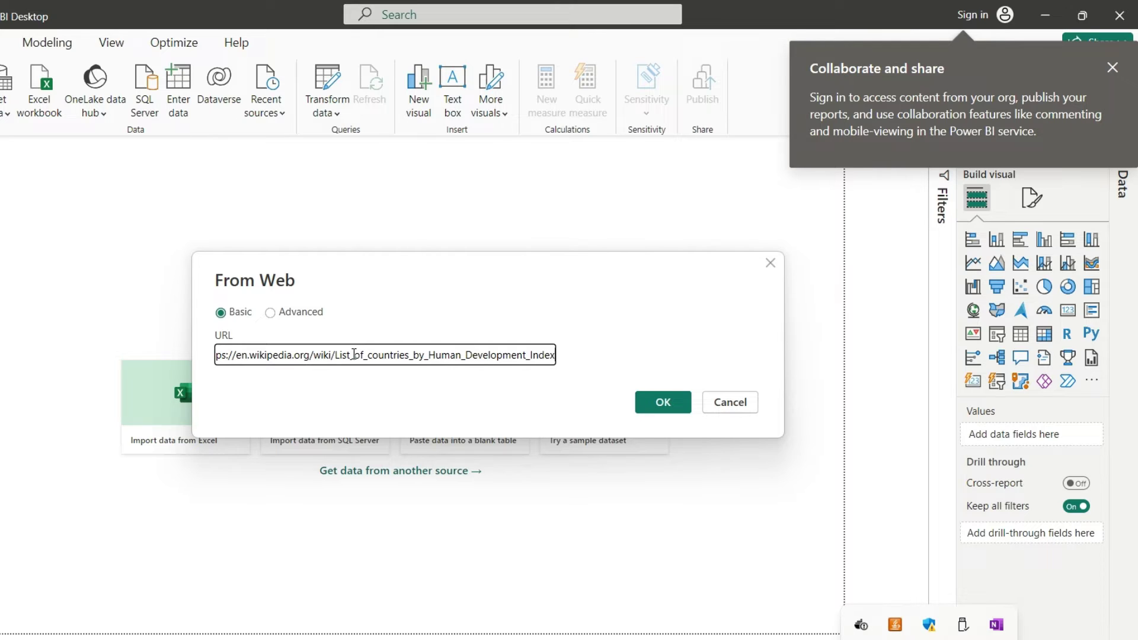
{"action": "left_click", "coordinate": [672, 401]}
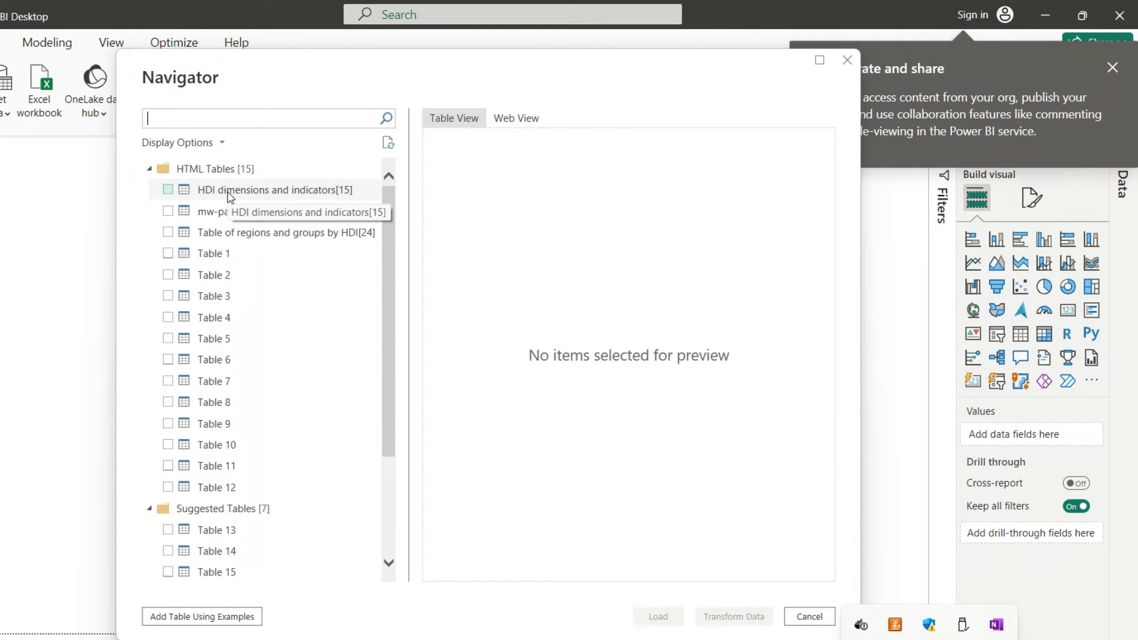
- Preview Tables 1 through 6 in the Navigator
{"action": "left_click", "coordinate": [206, 255]}
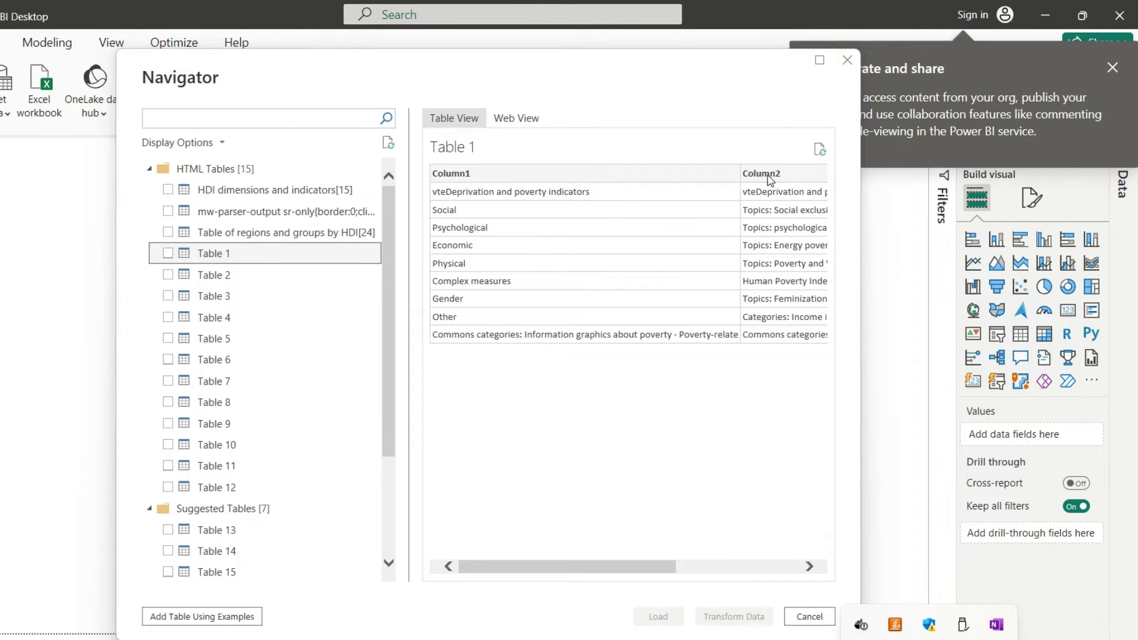
{"action": "left_click_drag", "start_coordinate": [556, 568], "coordinate": [515, 542]}
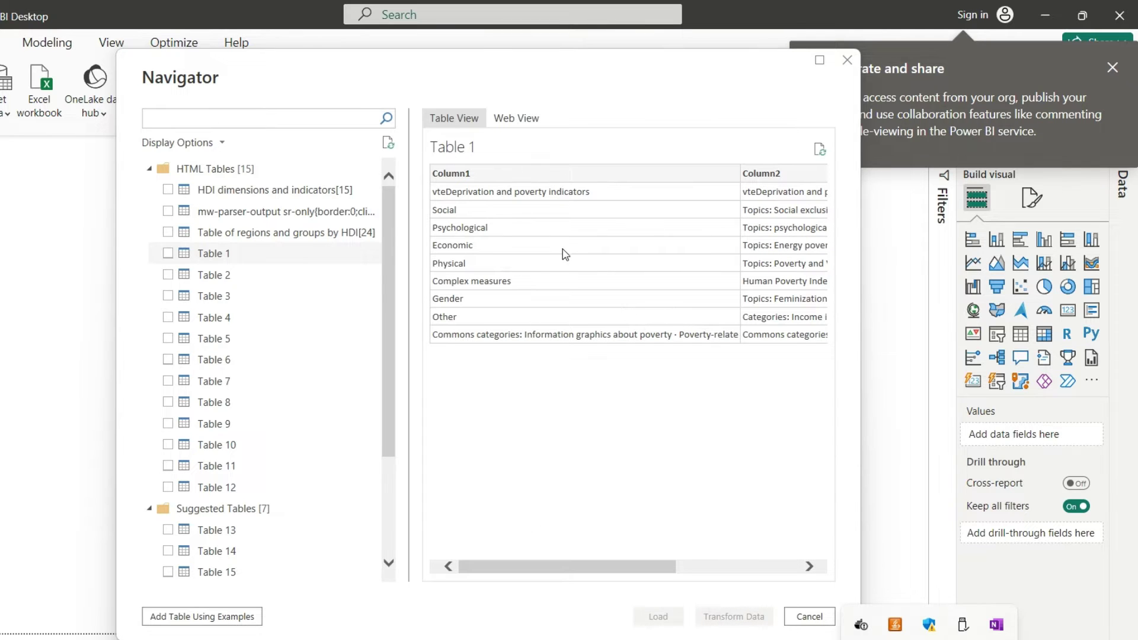
{"action": "left_click", "coordinate": [205, 276]}
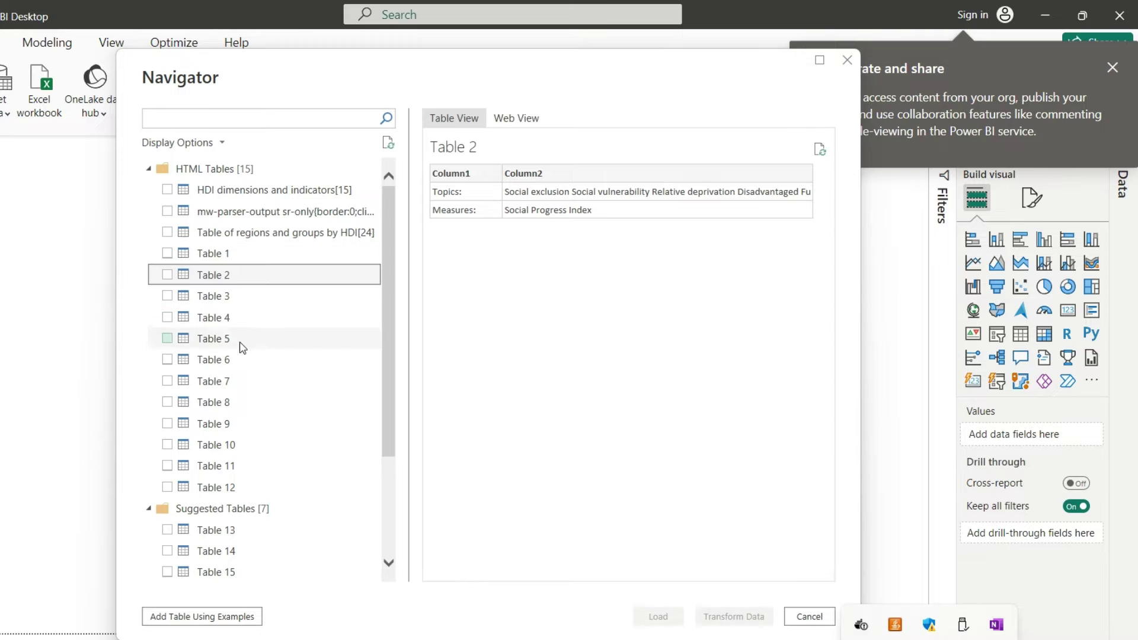
{"action": "left_click", "coordinate": [223, 299]}
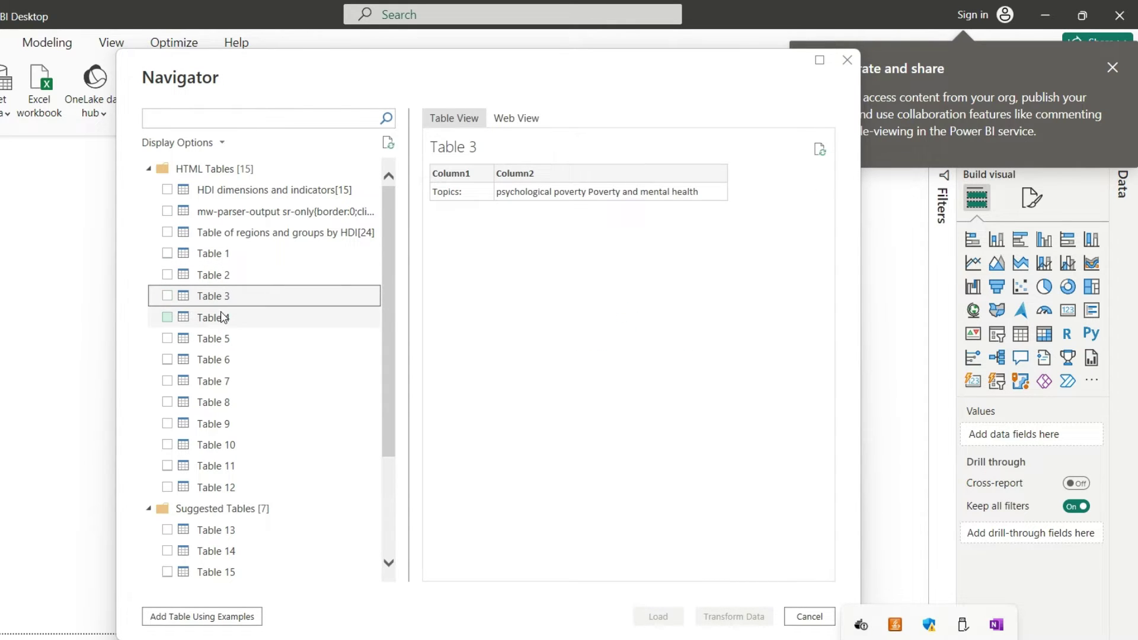
{"action": "left_click", "coordinate": [218, 317]}
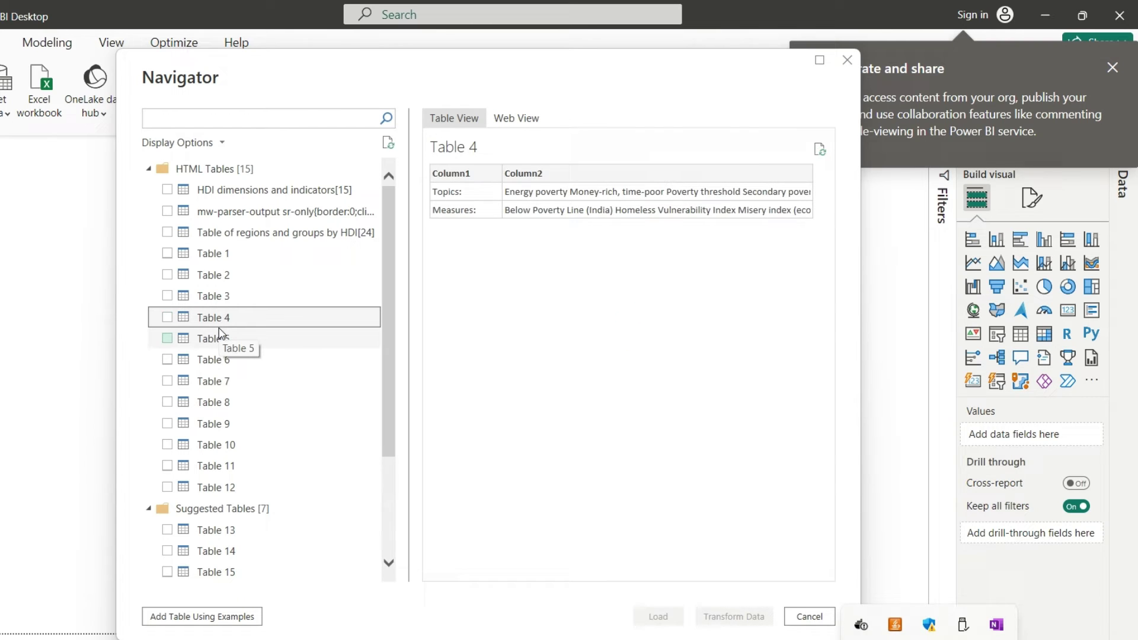
{"action": "left_click", "coordinate": [215, 347]}
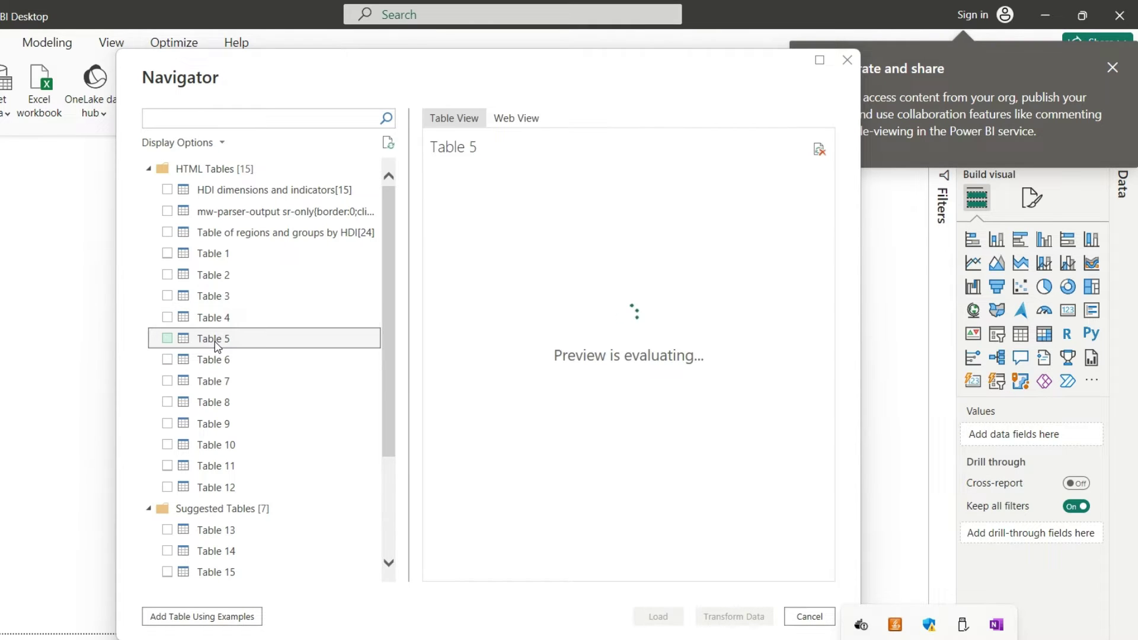
{"action": "left_click", "coordinate": [220, 362]}
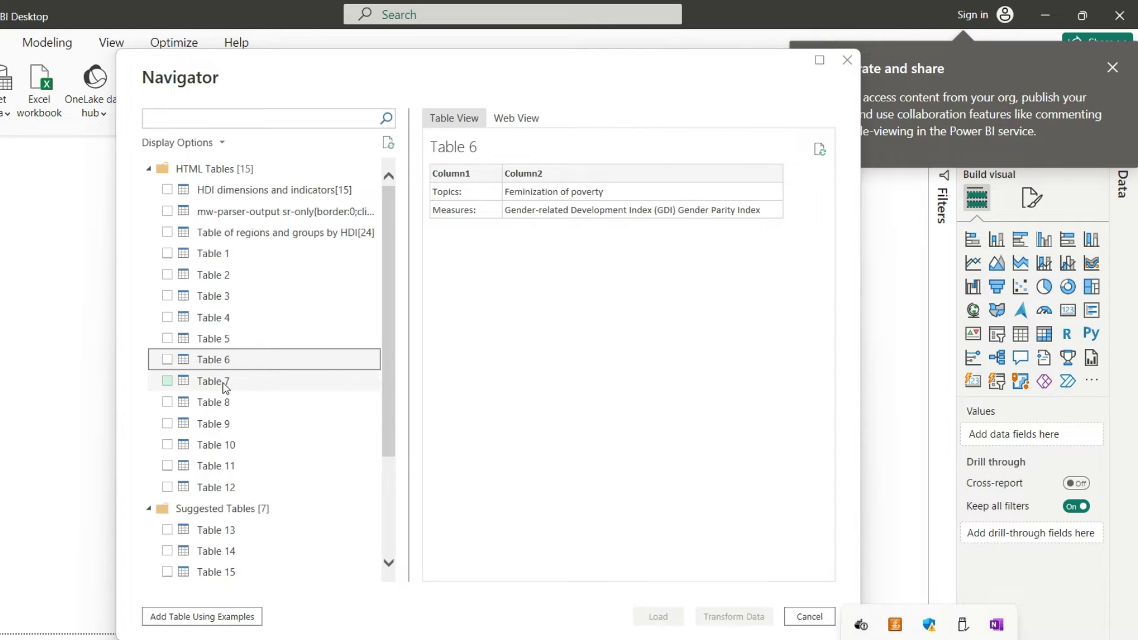
- Preview Tables 7 through 12, checking Table 12's rows of HDI-related links
{"action": "left_click", "coordinate": [225, 383]}
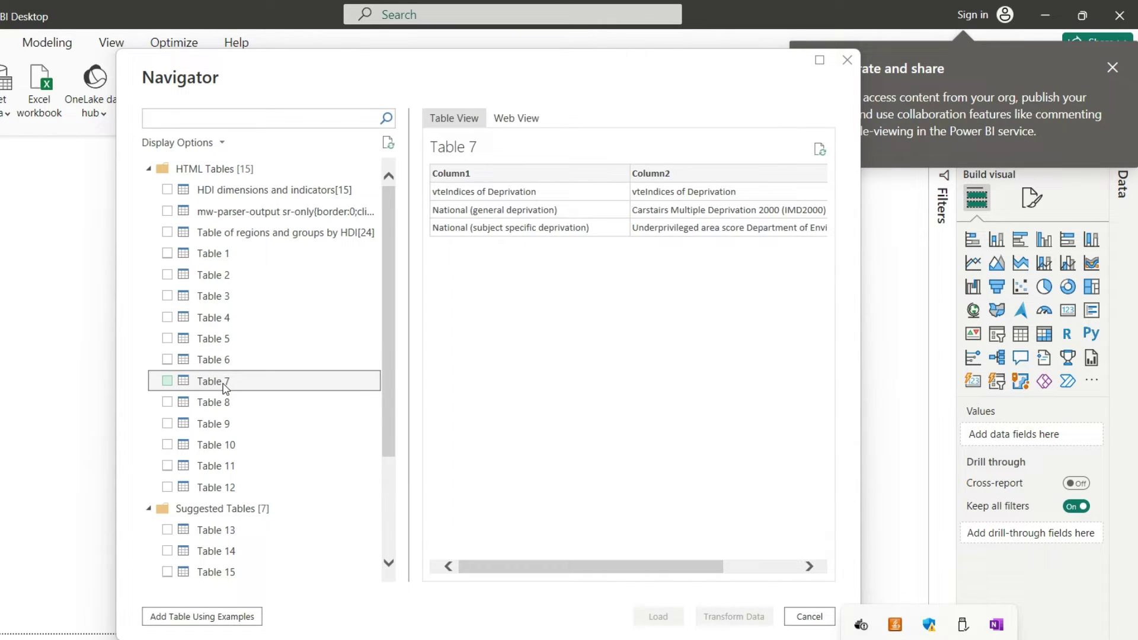
{"action": "left_click", "coordinate": [225, 404]}
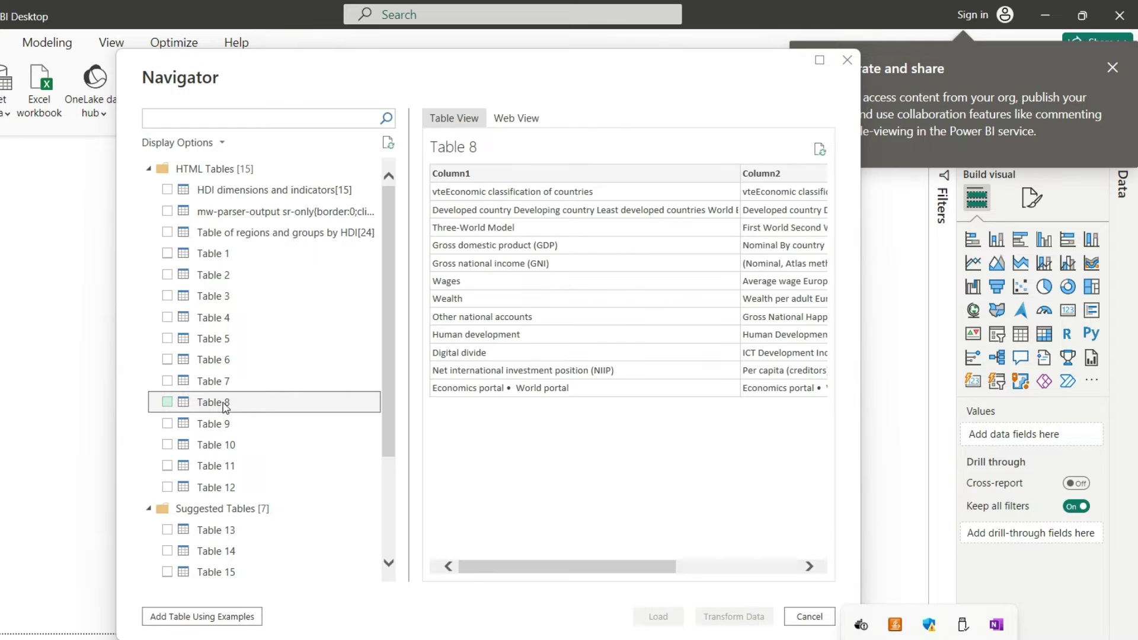
{"action": "left_click", "coordinate": [228, 424]}
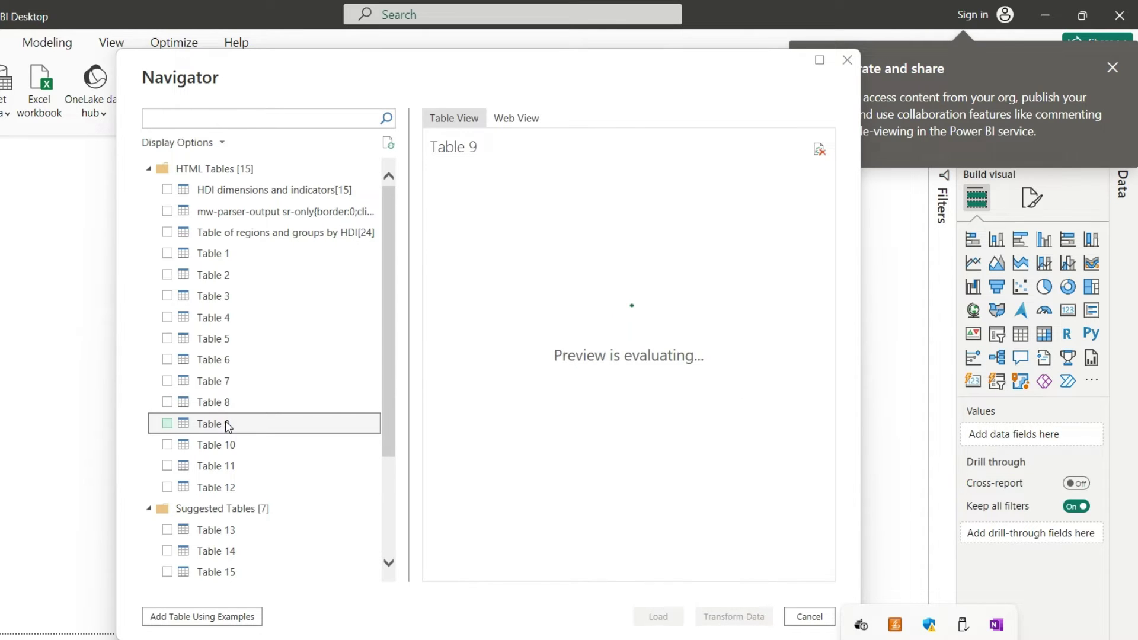
{"action": "left_click", "coordinate": [229, 446]}
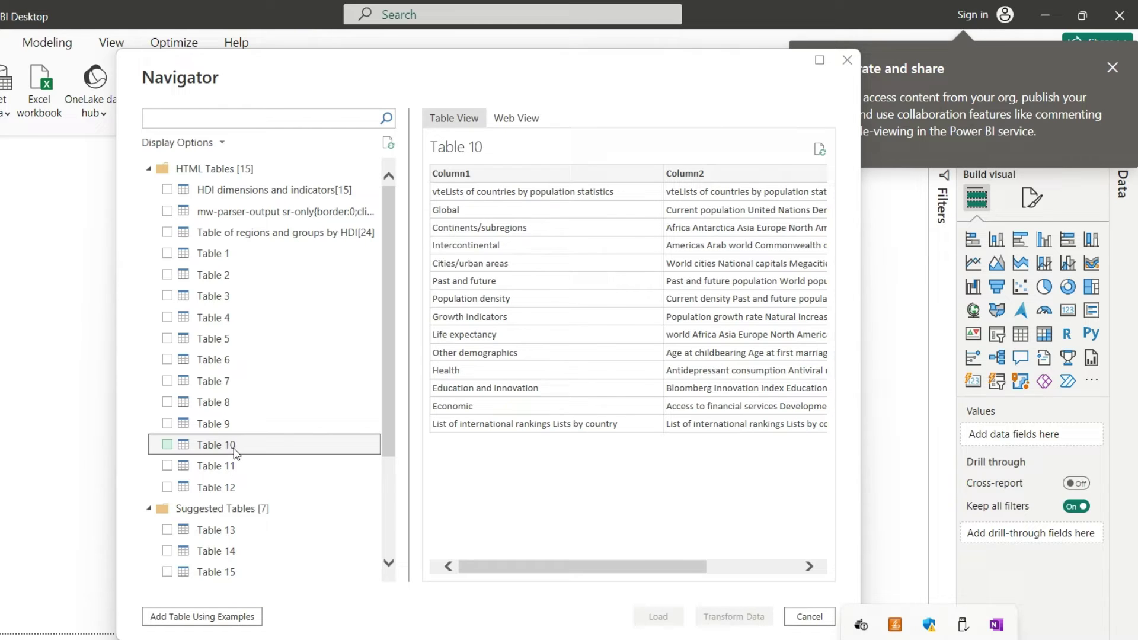
{"action": "left_click", "coordinate": [230, 468]}
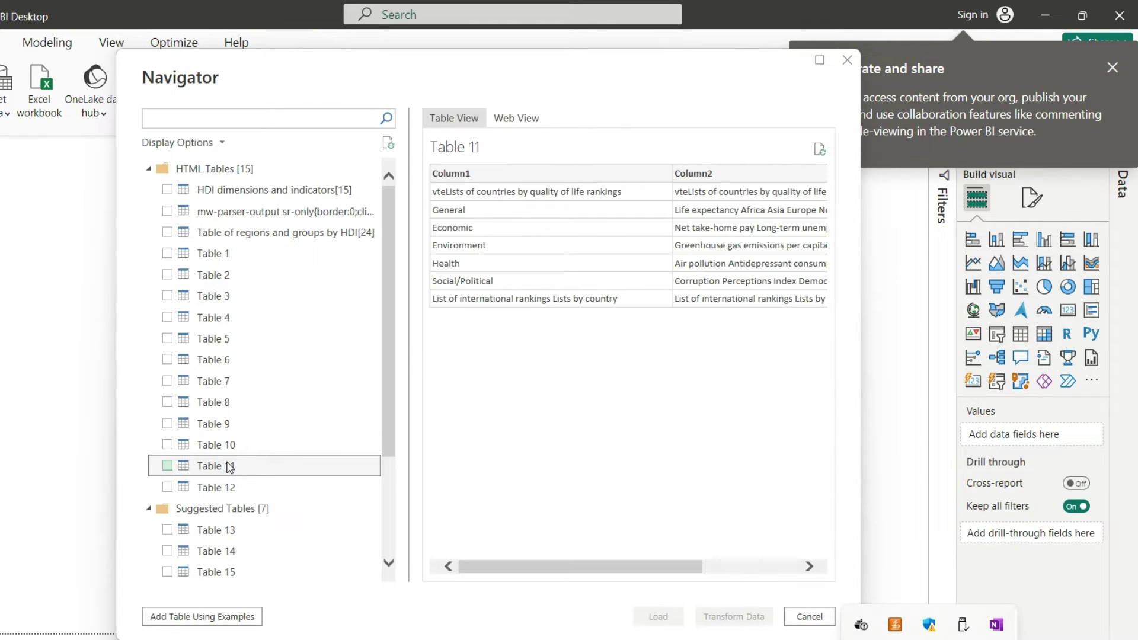
{"action": "left_click", "coordinate": [225, 489]}
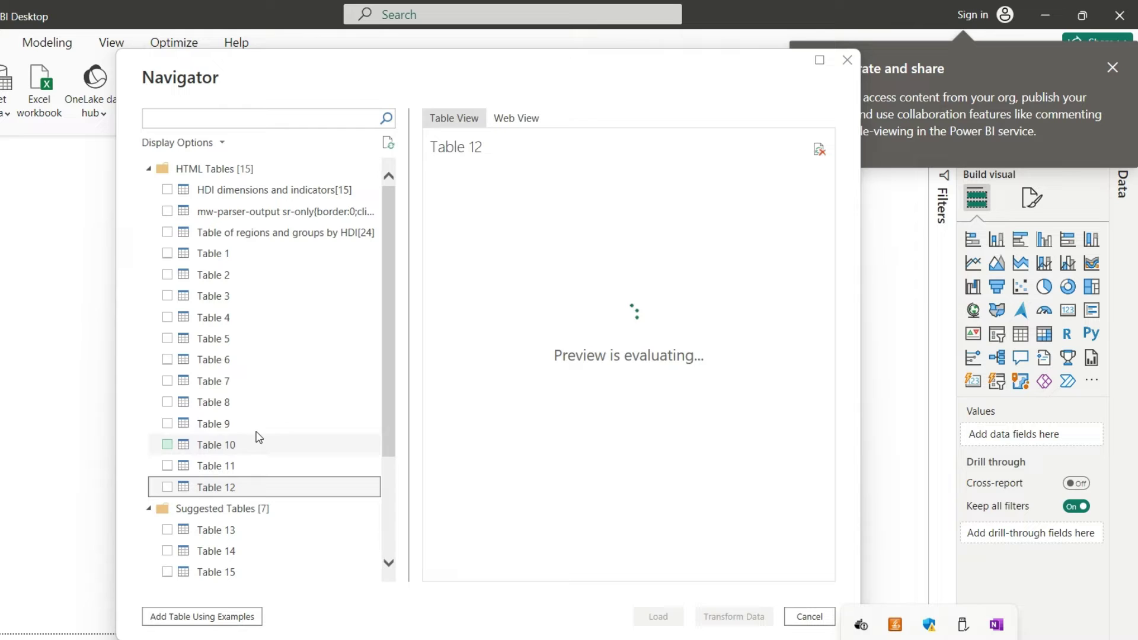
{"action": "scroll", "coordinate": [282, 344], "scroll_direction": "down", "scroll_amount": 2}
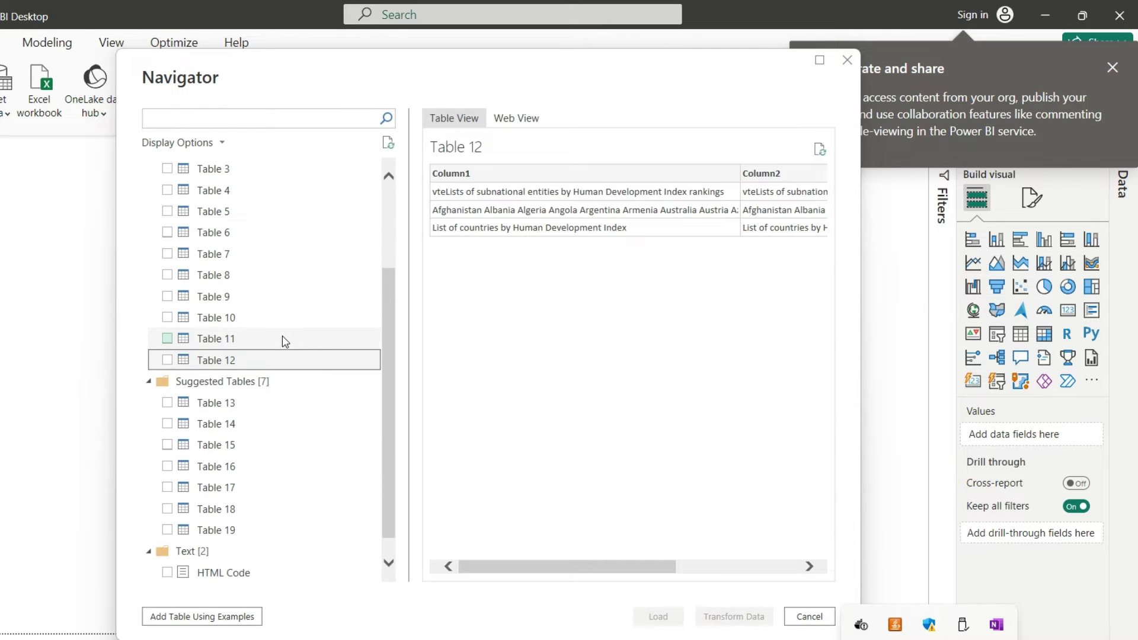
{"action": "scroll", "coordinate": [255, 355], "scroll_direction": "up", "scroll_amount": 2}
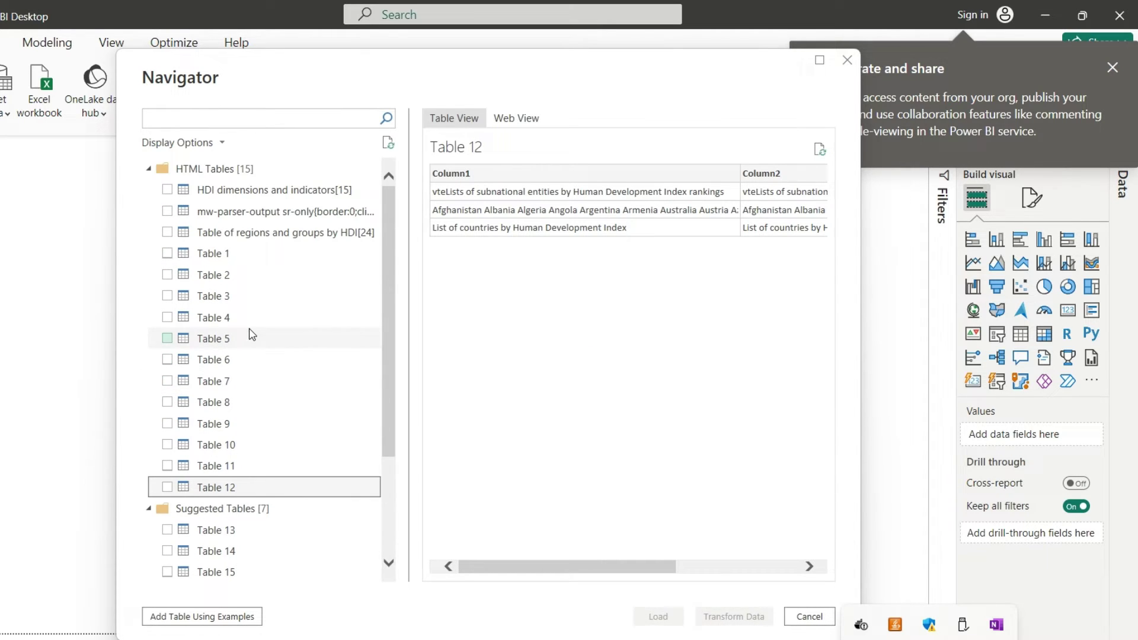
- Check the HDI column in the preview and tick the mw-parser-output nations-ranked-by-HDI table
{"action": "left_click", "coordinate": [249, 192]}
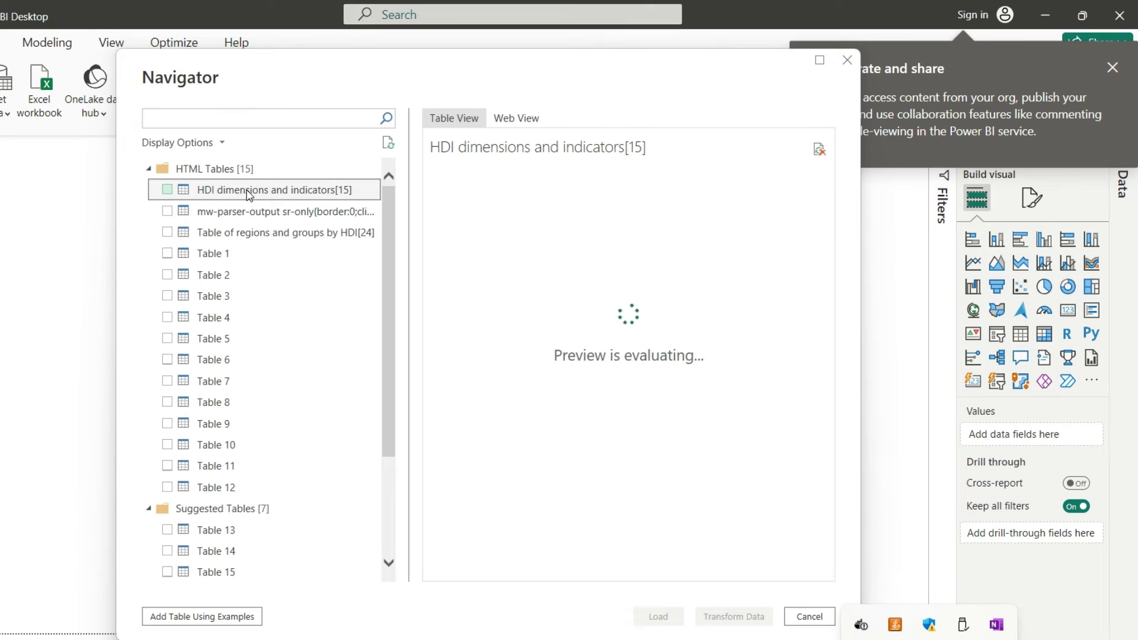
{"action": "left_click", "coordinate": [249, 212]}
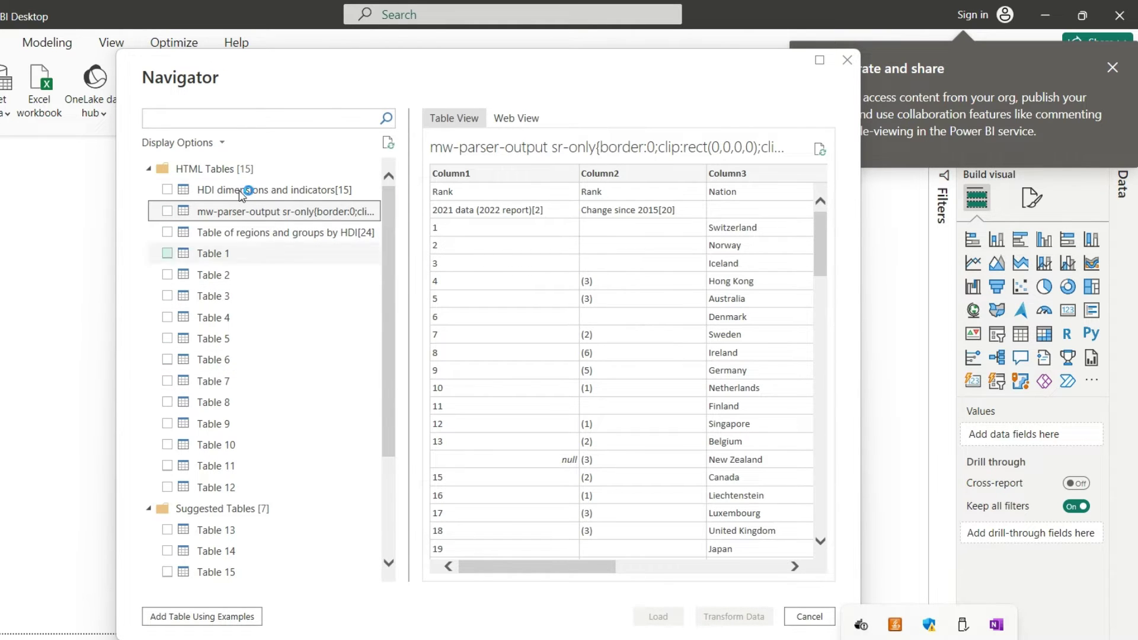
{"action": "left_click_drag", "start_coordinate": [541, 568], "coordinate": [589, 573]}
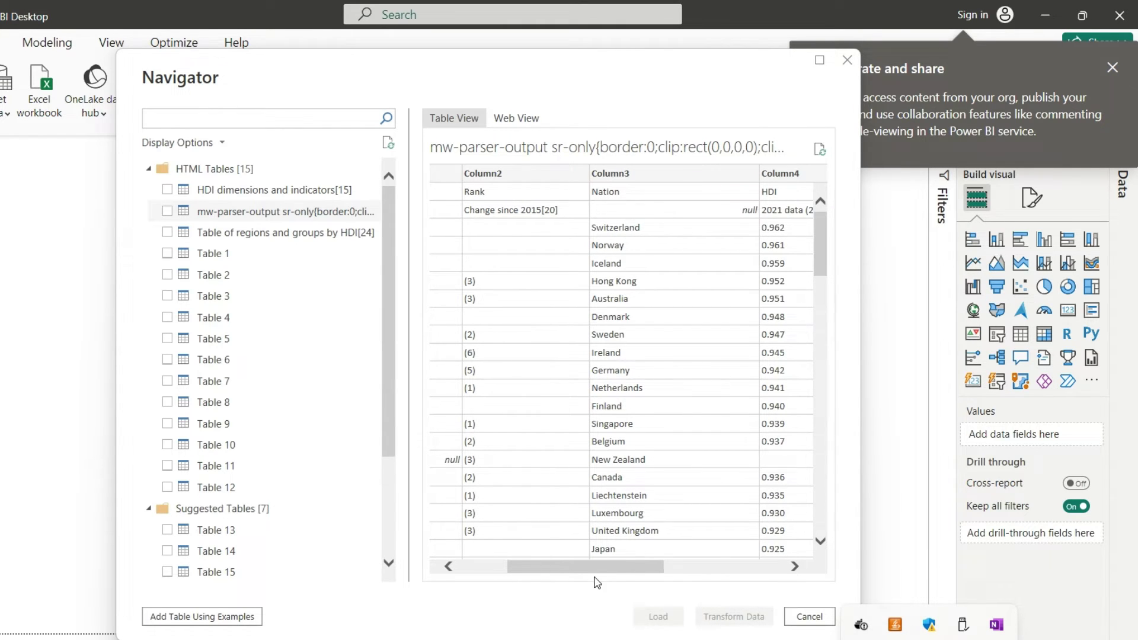
{"action": "mouse_move", "coordinate": [602, 572]}
{"action": "left_mouse_down"}
{"action": "mouse_move", "coordinate": [652, 570]}
{"action": "mouse_move", "coordinate": [604, 574]}
{"action": "left_mouse_up"}
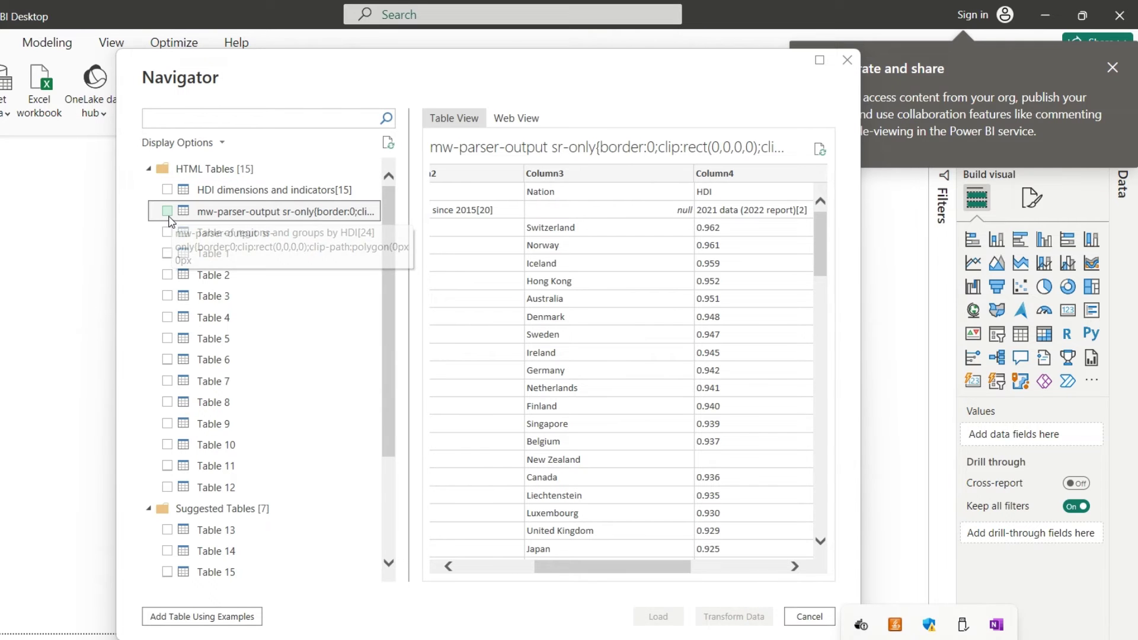
{"action": "left_click", "coordinate": [197, 219]}
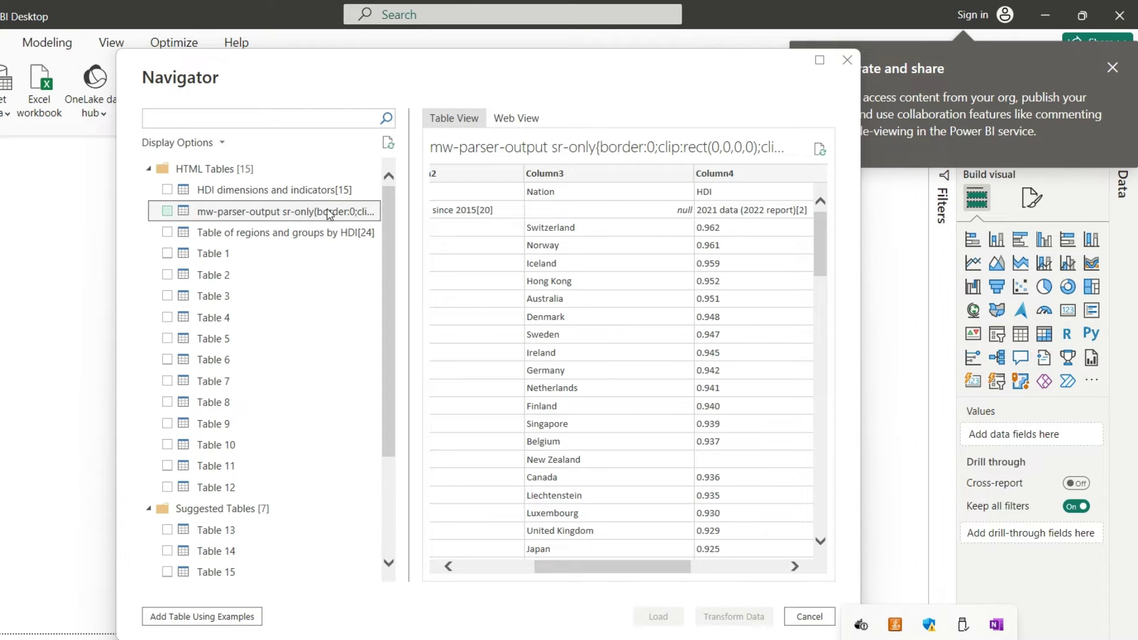
{"action": "left_click", "coordinate": [168, 212]}
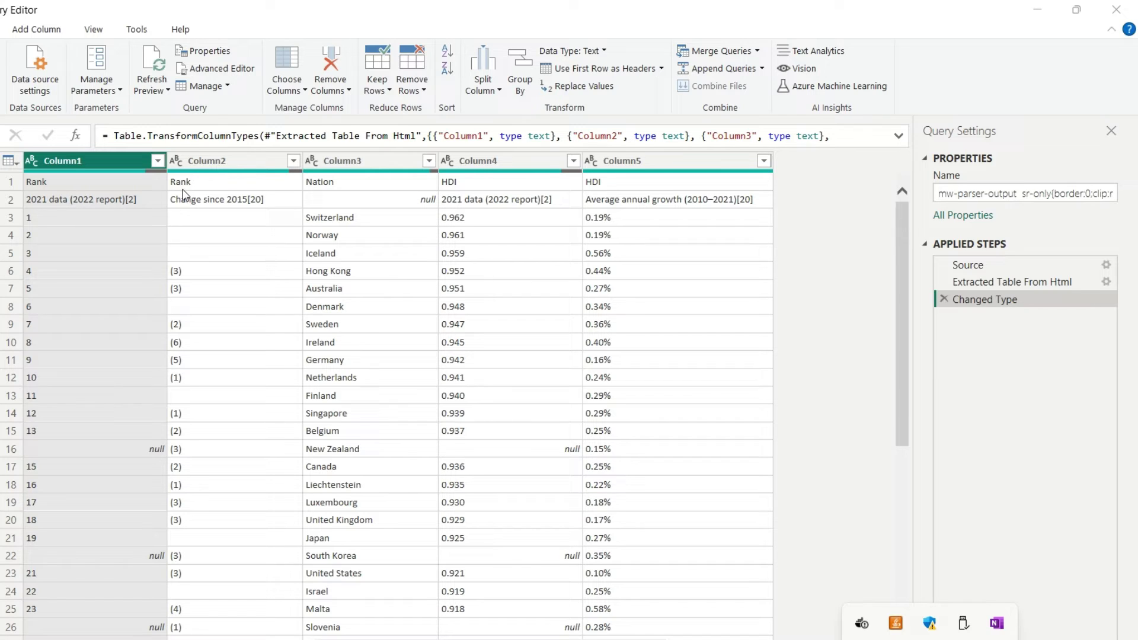
- Rename Column3, holding the nation names, to Country
{"action": "left_click", "coordinate": [370, 168]}
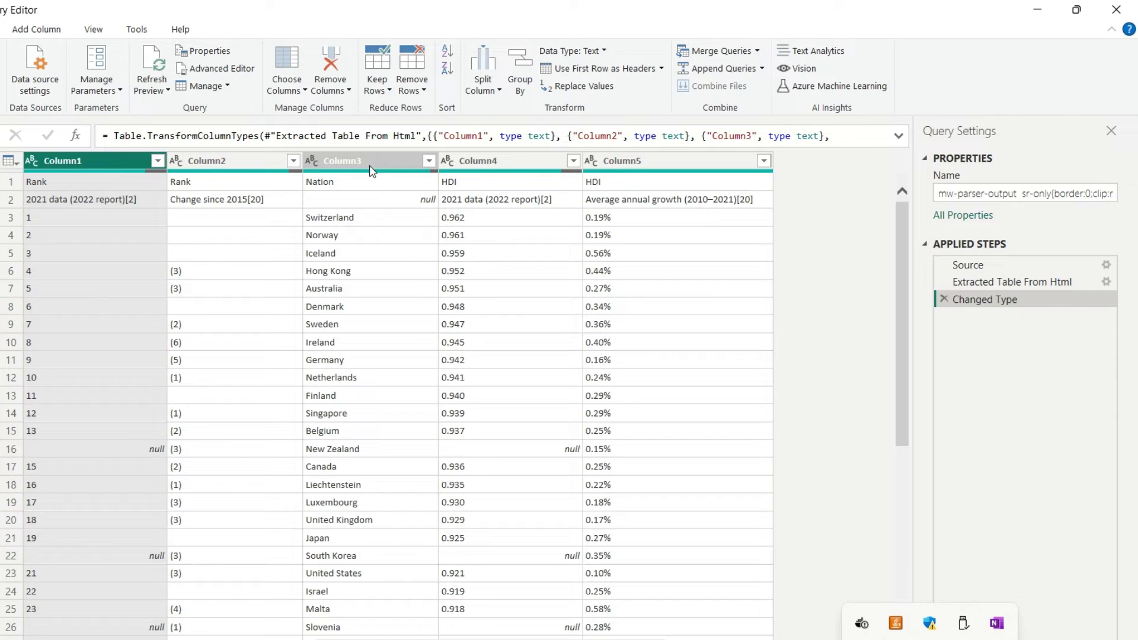
{"action": "right_click", "coordinate": [372, 171]}
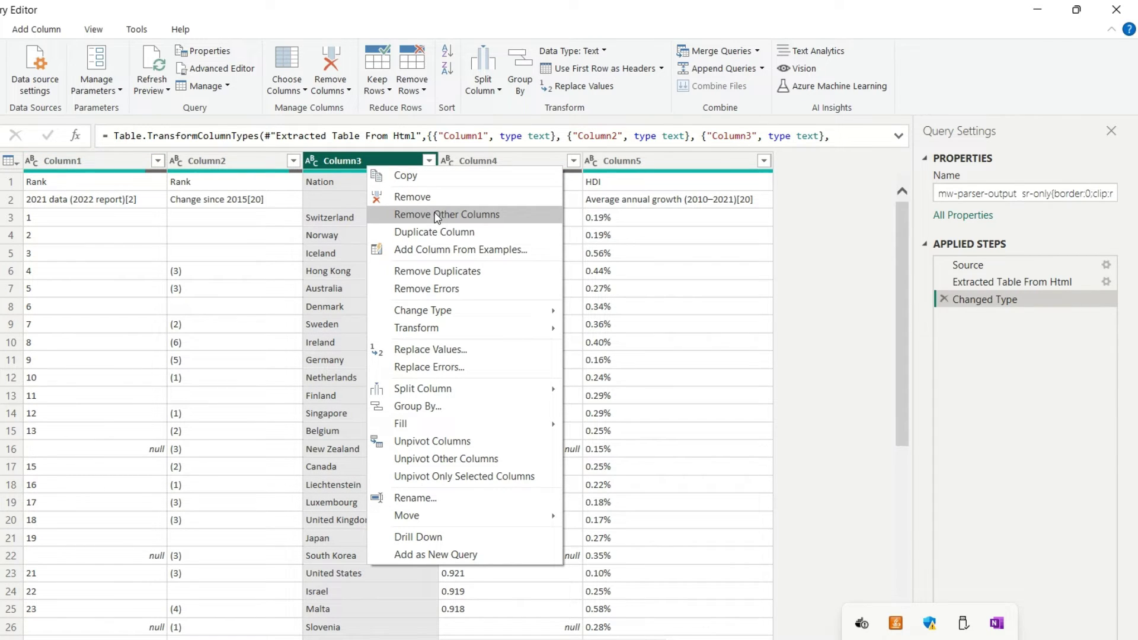
{"action": "left_click", "coordinate": [444, 501]}
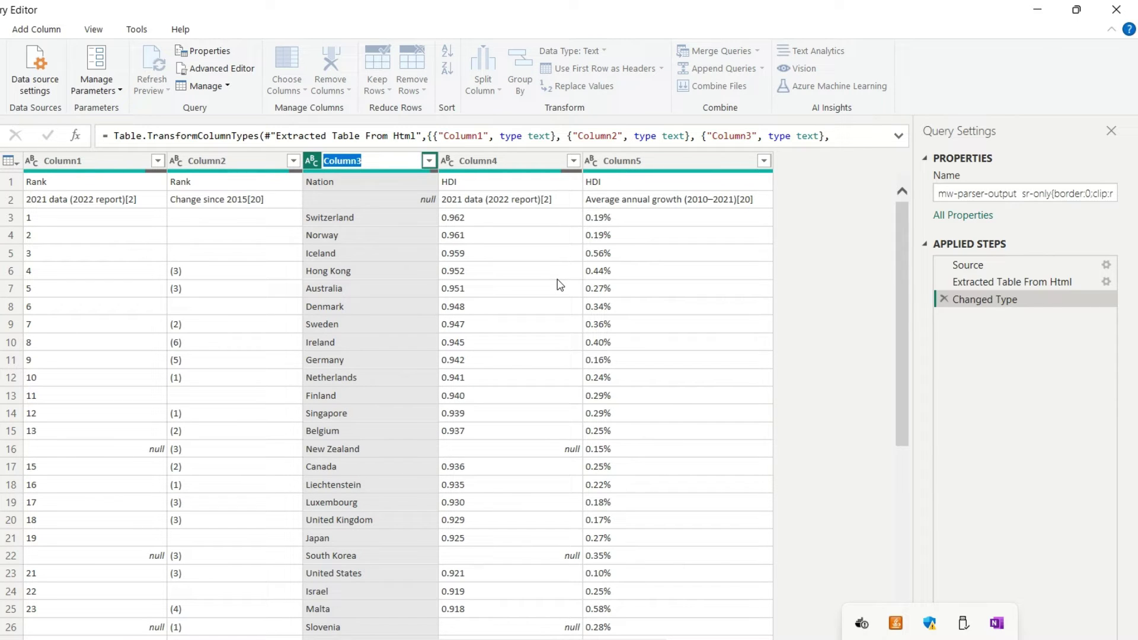
{"action": "type", "text": "Contr"}
{"action": "key", "text": "BackSpace"}
{"action": "type", "text": "ntry"}
{"action": "key", "text": "BackSpace"}
{"action": "left_click", "coordinate": [374, 249]}
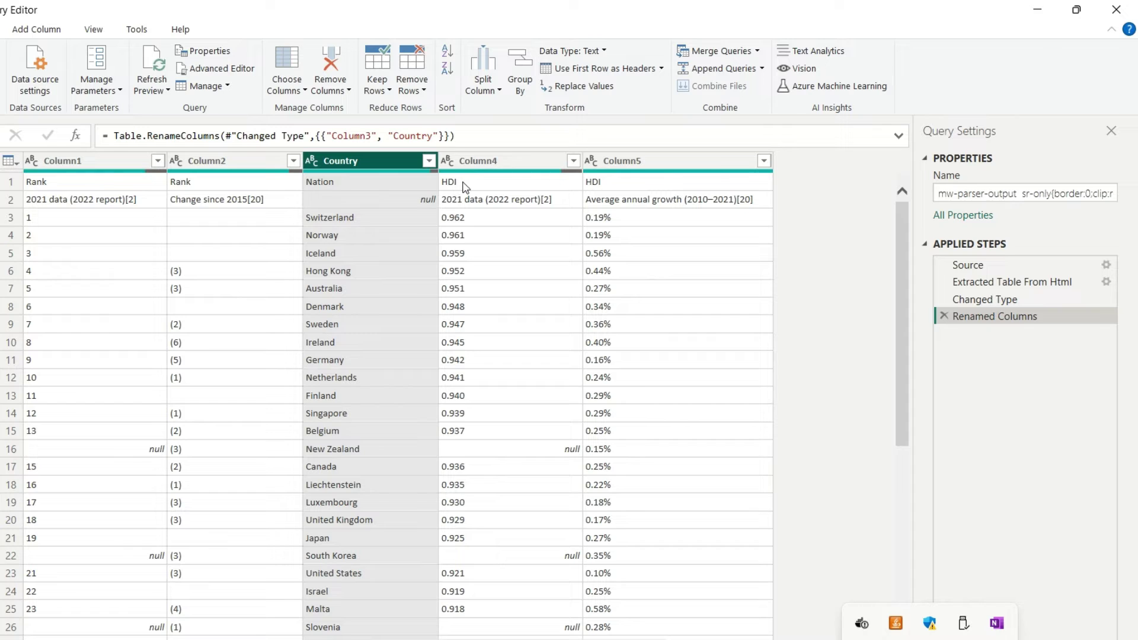
- Rename Column4 to HDI
{"action": "right_click", "coordinate": [483, 164]}
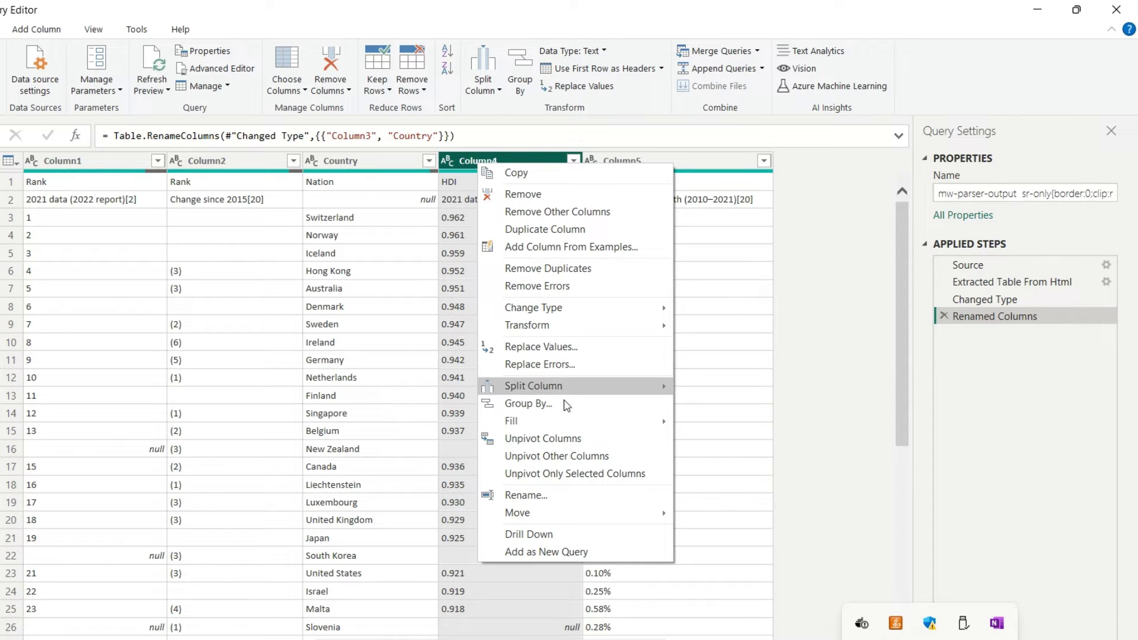
{"action": "left_click", "coordinate": [548, 500]}
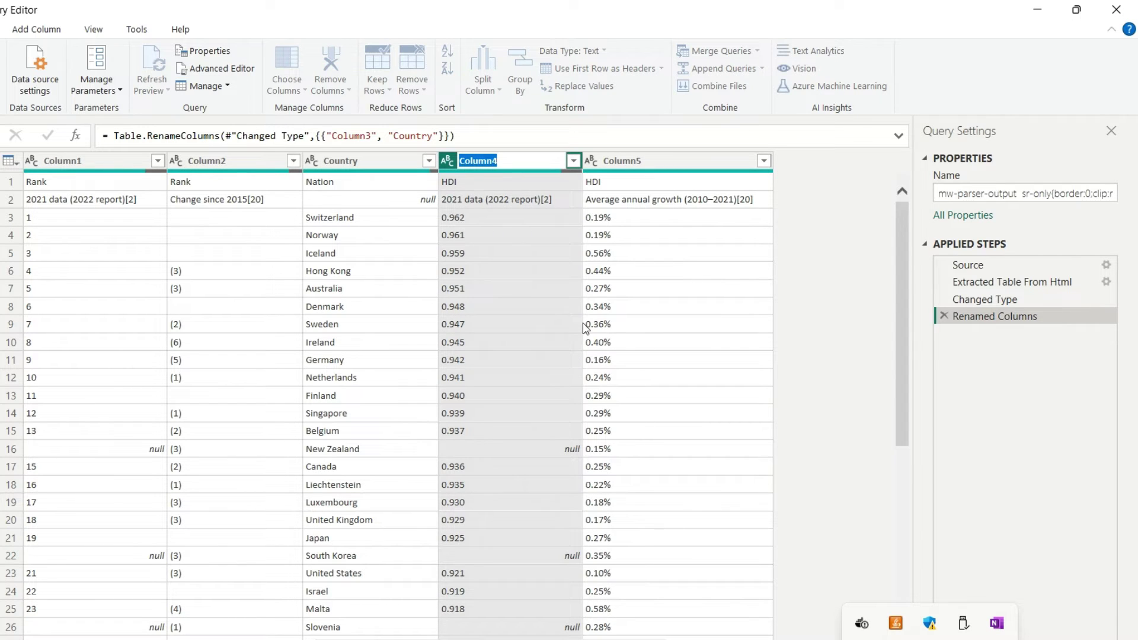
{"action": "type", "text": "HDI"}
{"action": "key", "text": "Return"}
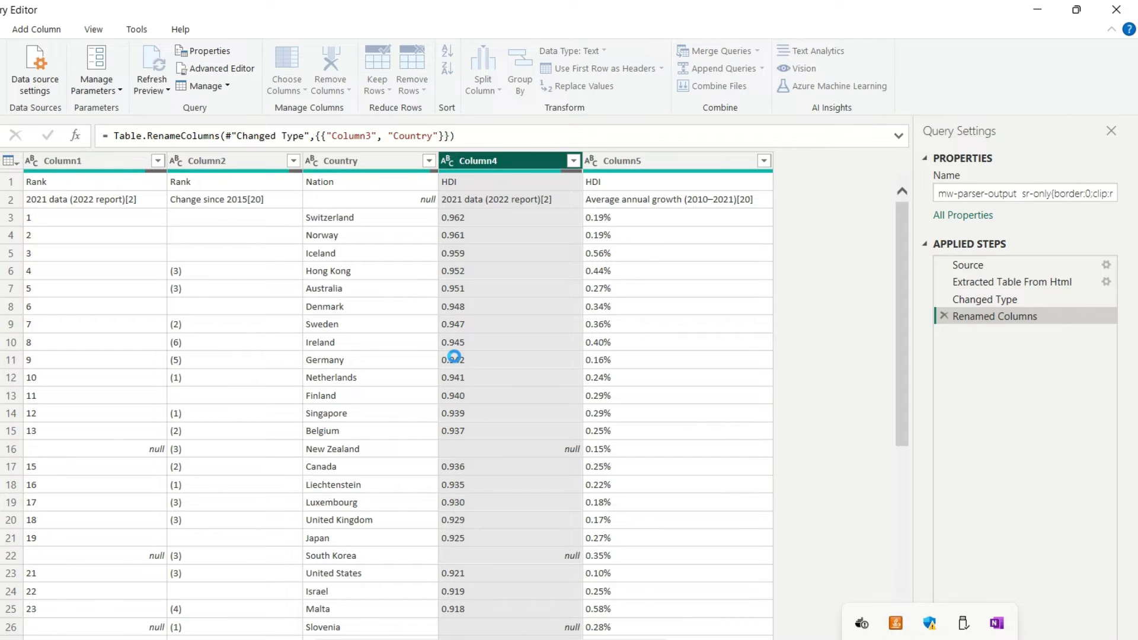
- Remove the rank-change Column2, rank Column1 and growth-rate Column5
{"action": "right_click", "coordinate": [222, 158]}
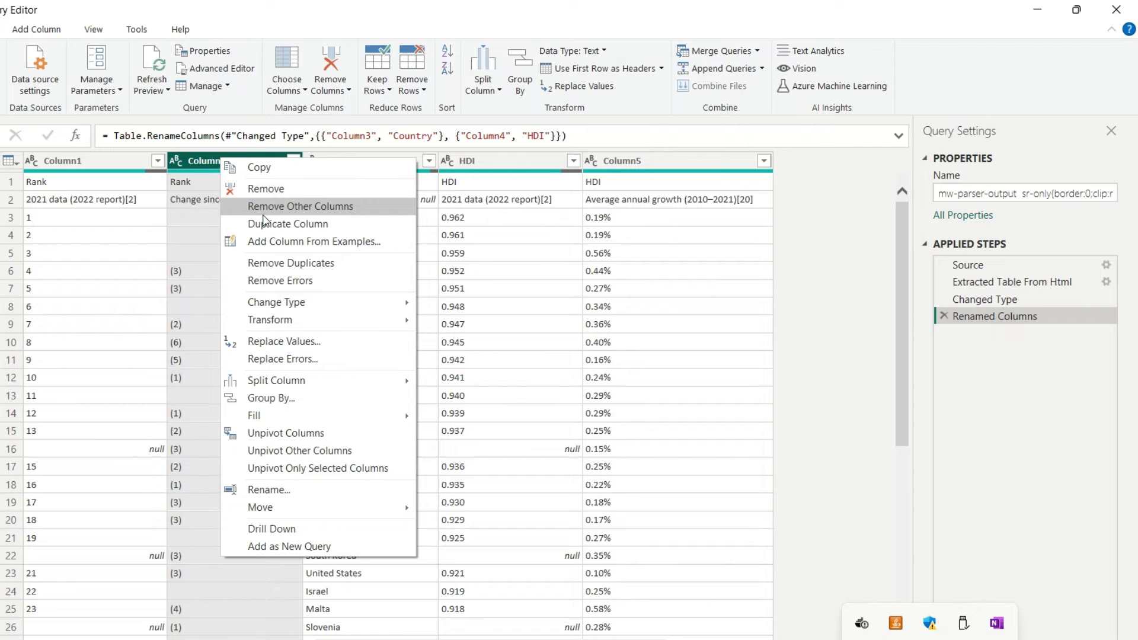
{"action": "left_click", "coordinate": [286, 191]}
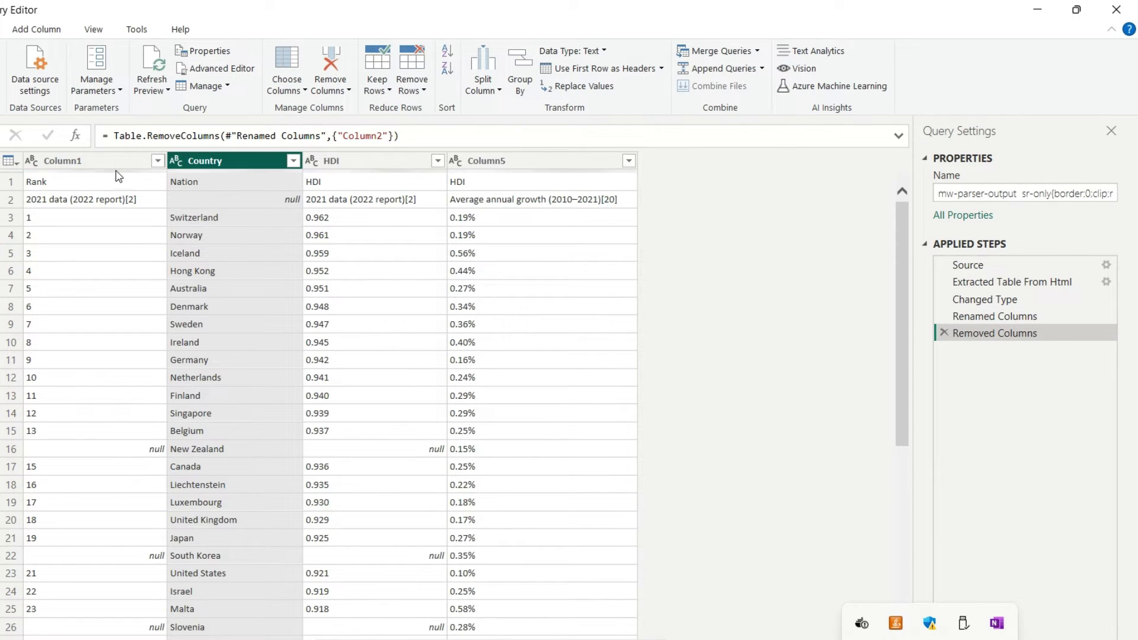
{"action": "right_click", "coordinate": [100, 168]}
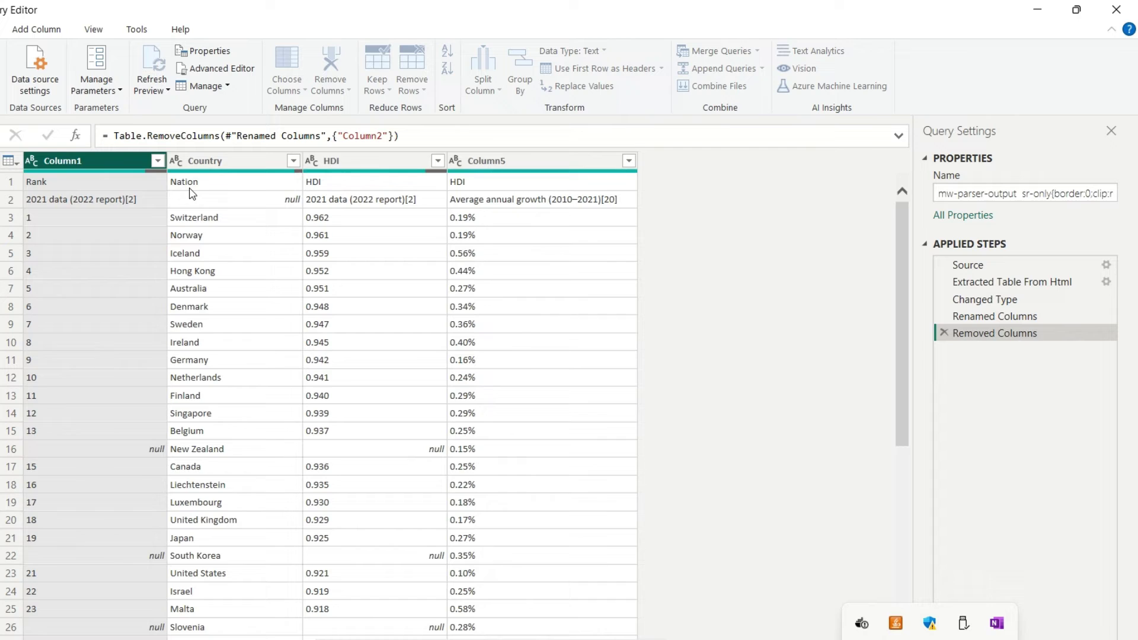
{"action": "key", "text": "Delete"}
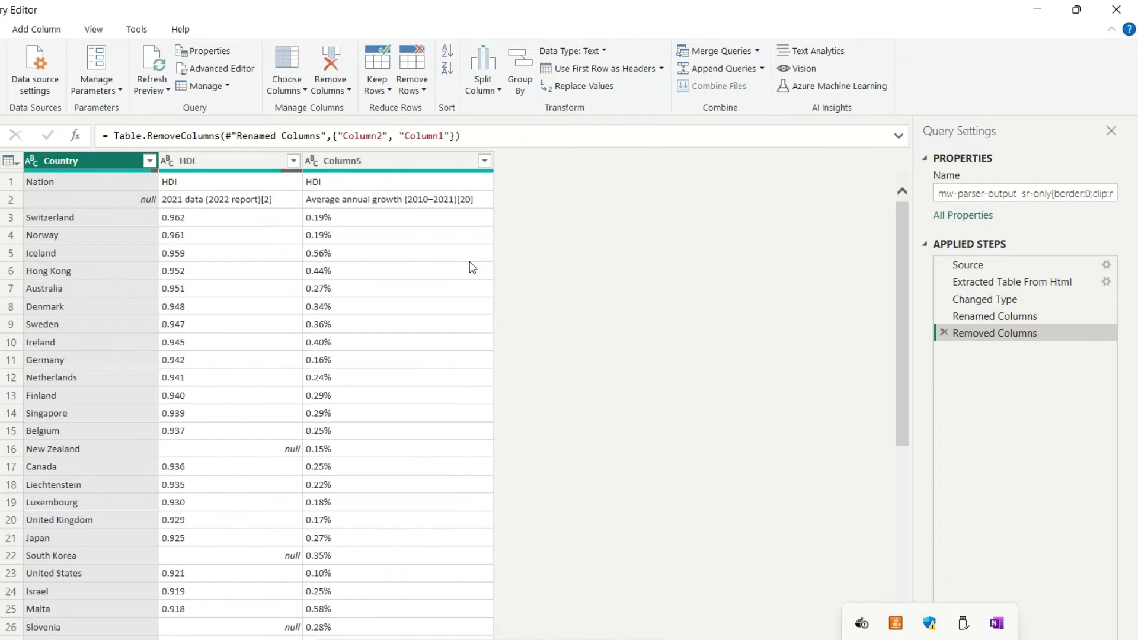
{"action": "right_click", "coordinate": [382, 166]}
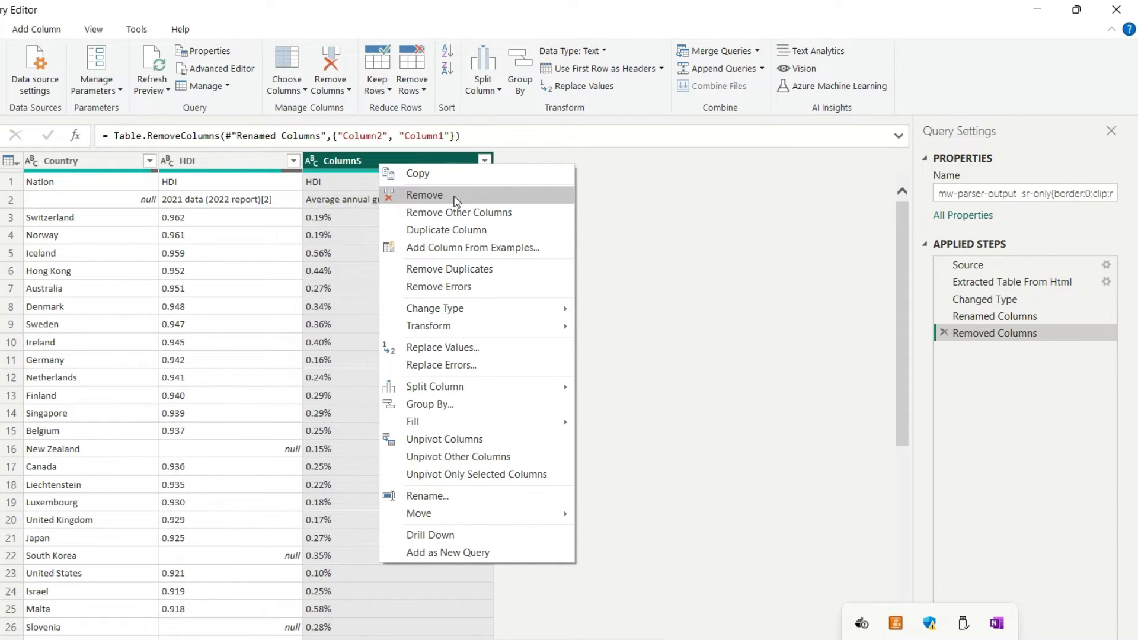
{"action": "left_click", "coordinate": [455, 198]}
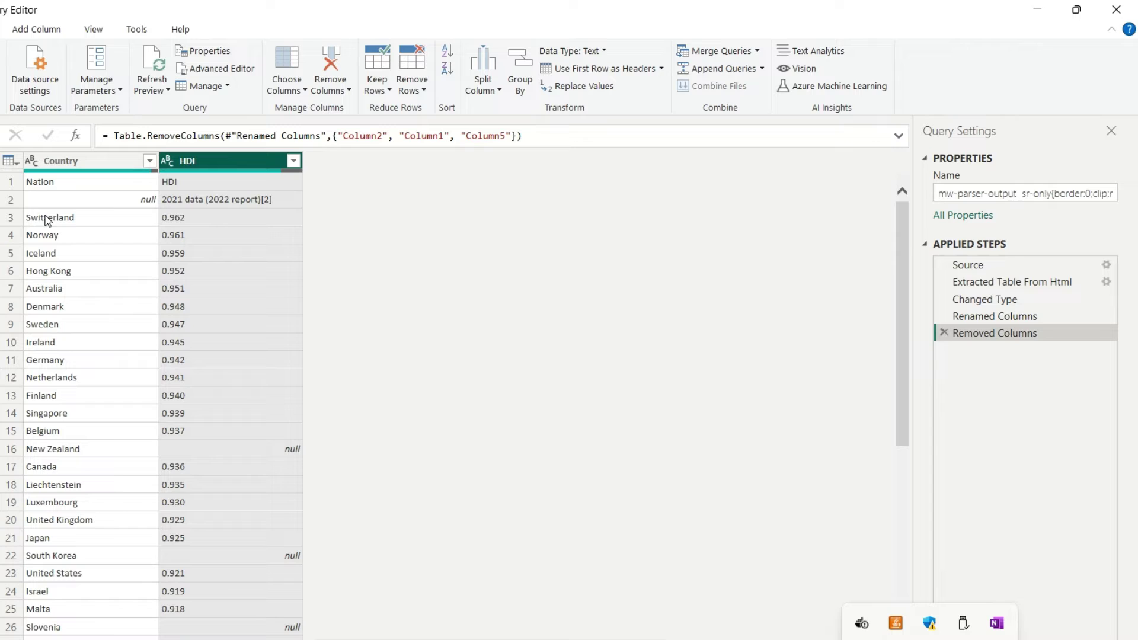
{"action": "left_click", "coordinate": [14, 204]}
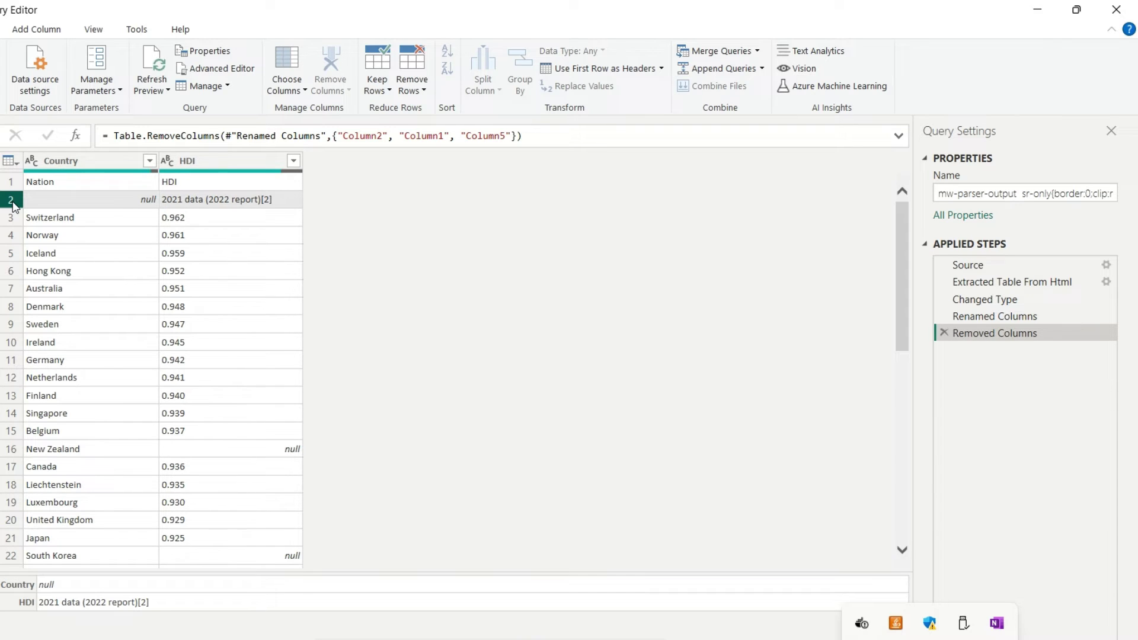
{"action": "left_click", "coordinate": [12, 184]}
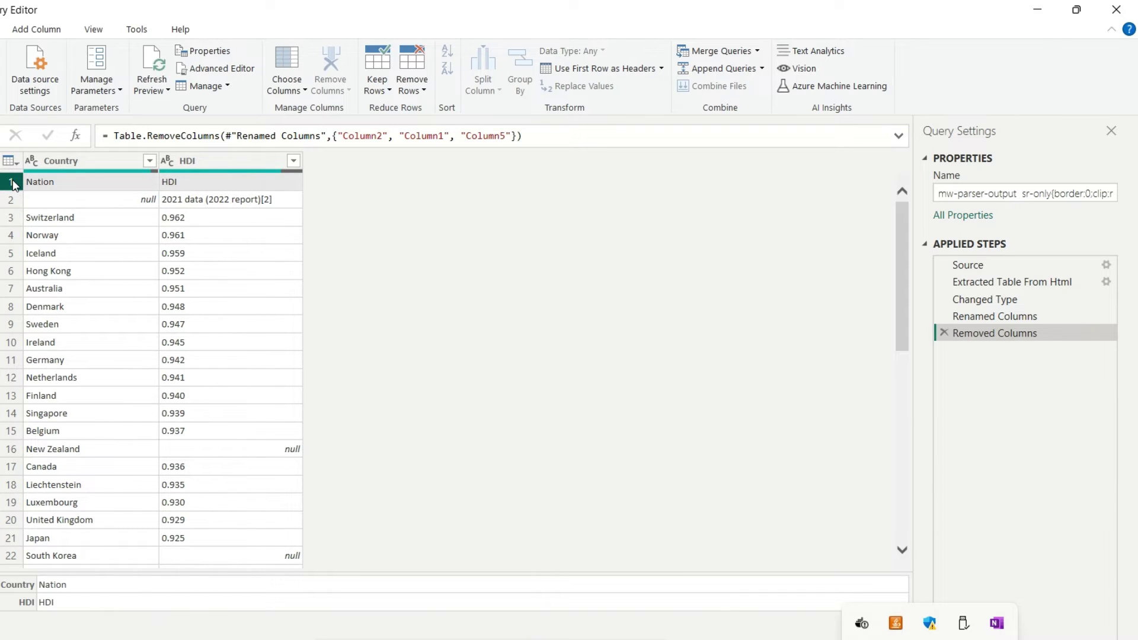
{"action": "left_click", "coordinate": [12, 205]}
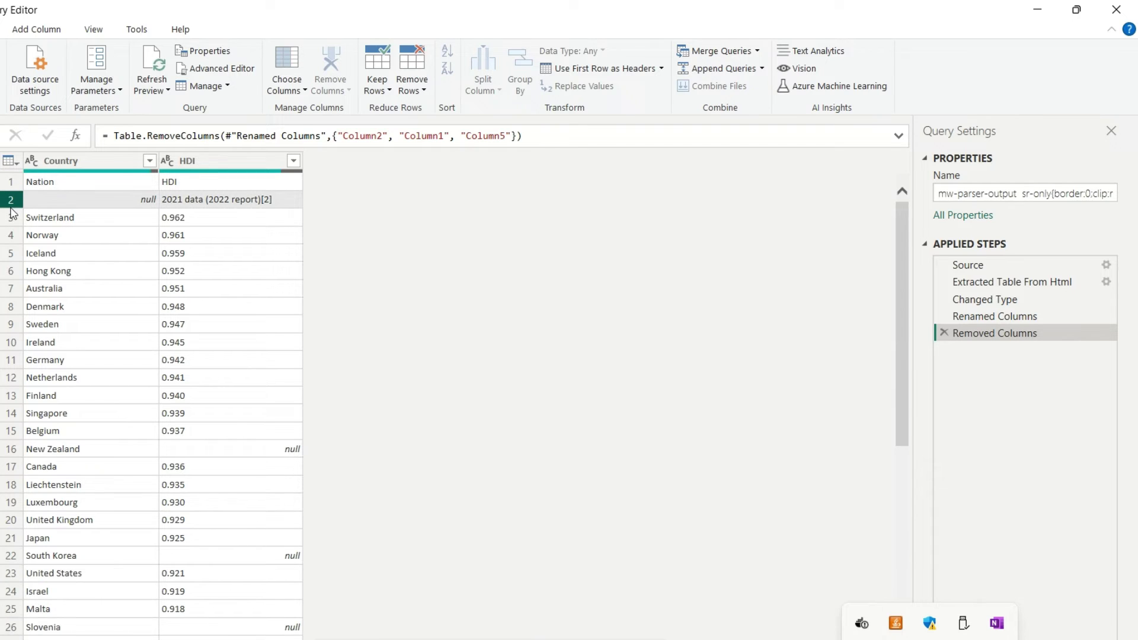
{"action": "right_click", "coordinate": [69, 203]}
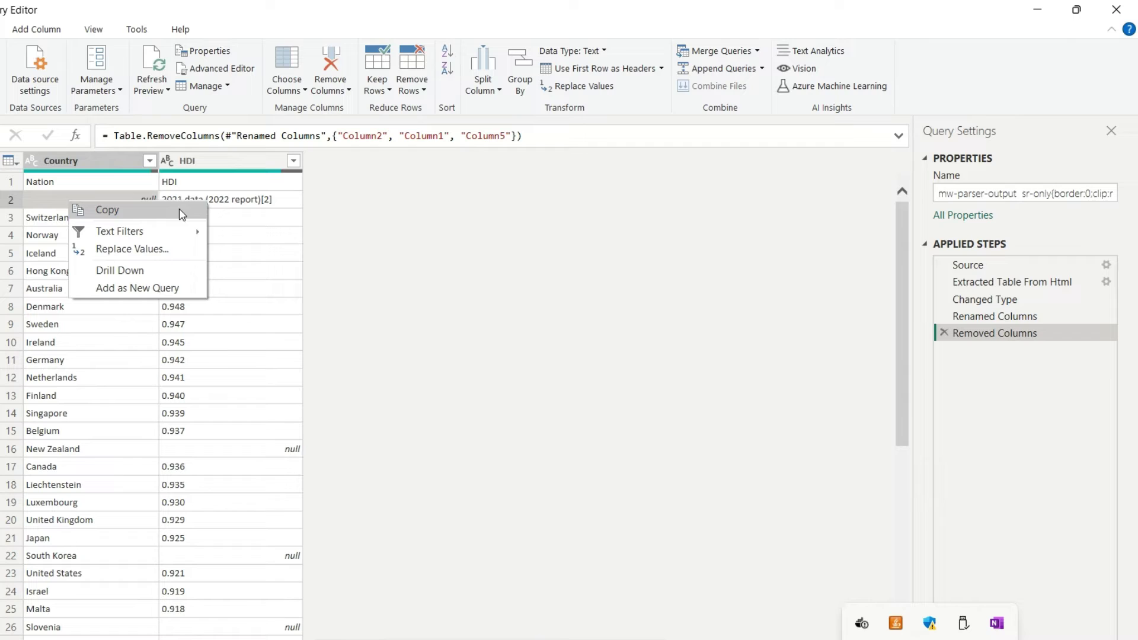
{"action": "left_click", "coordinate": [262, 200]}
{"action": "right_click", "coordinate": [262, 201]}
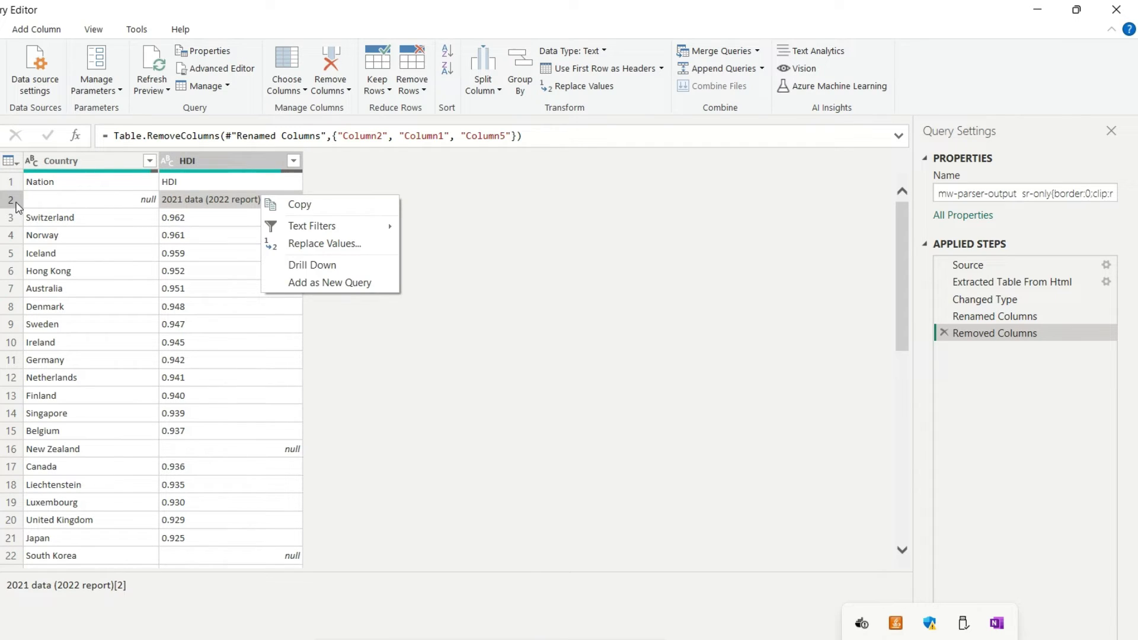
{"action": "left_click", "coordinate": [16, 203]}
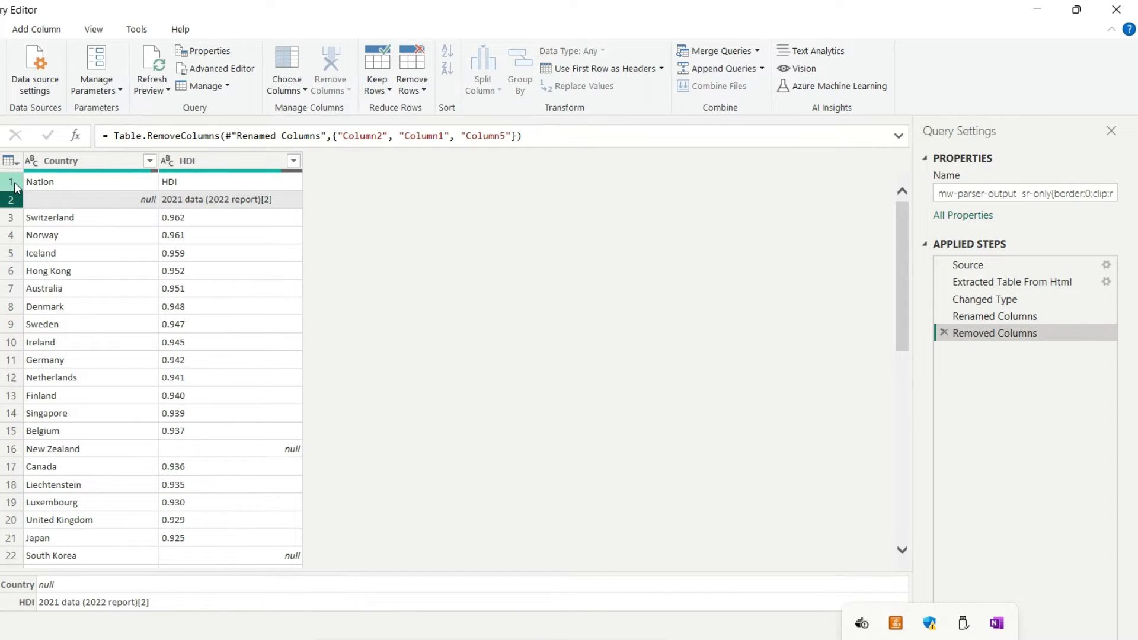
{"action": "left_click_drag", "start_coordinate": [901, 232], "coordinate": [852, 541]}
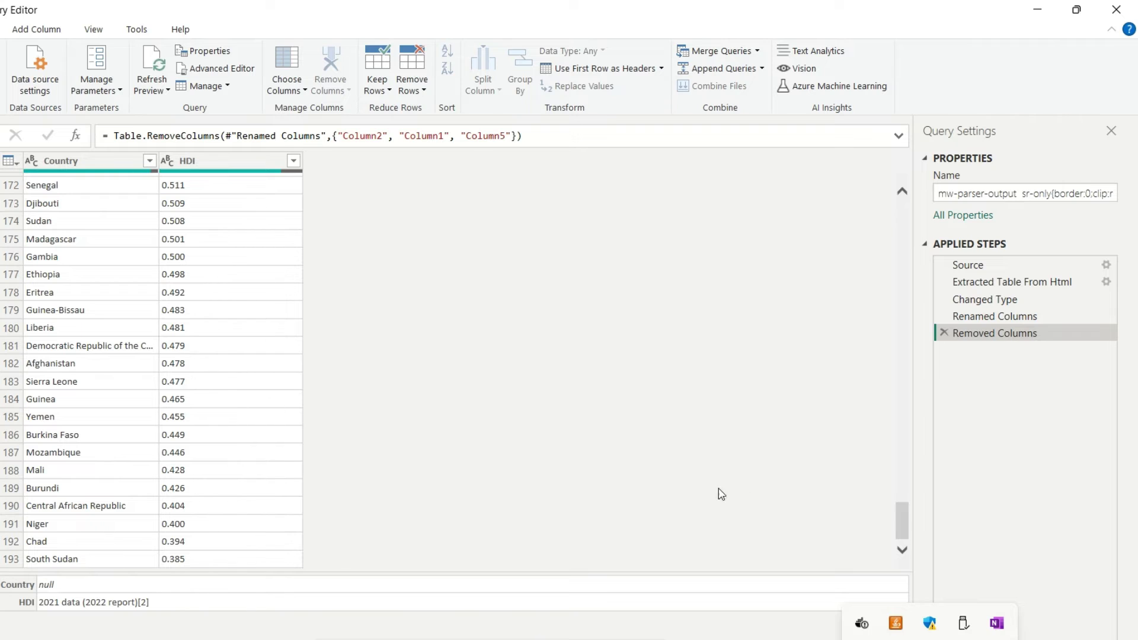
{"action": "scroll", "coordinate": [213, 401], "scroll_direction": "up", "scroll_amount": 5}
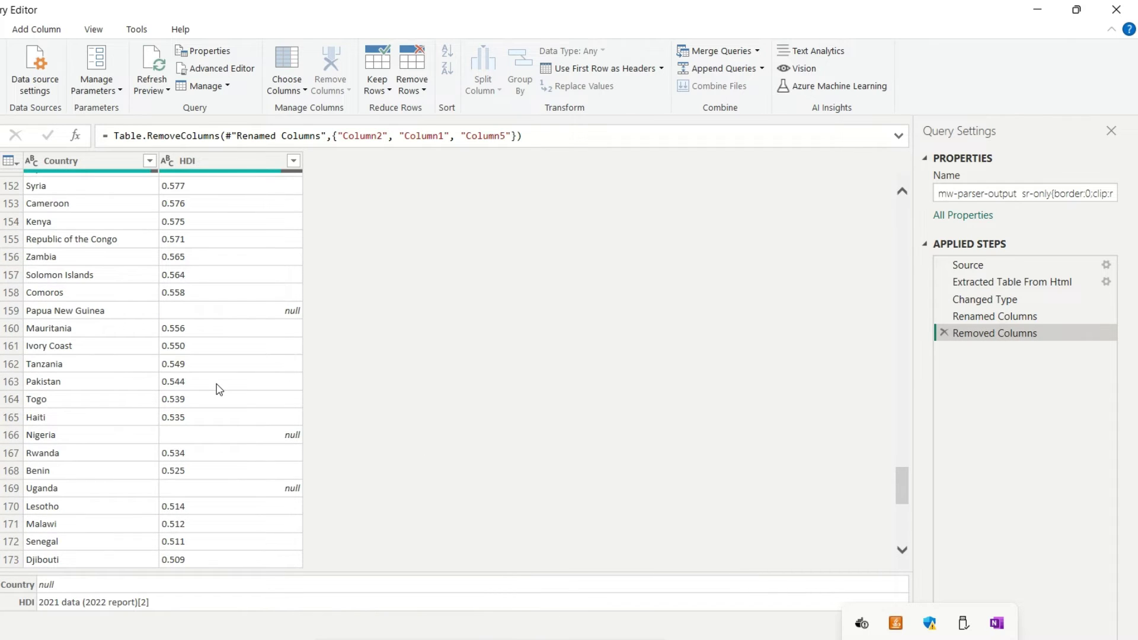
{"action": "scroll", "coordinate": [219, 390], "scroll_direction": "up", "scroll_amount": 3}
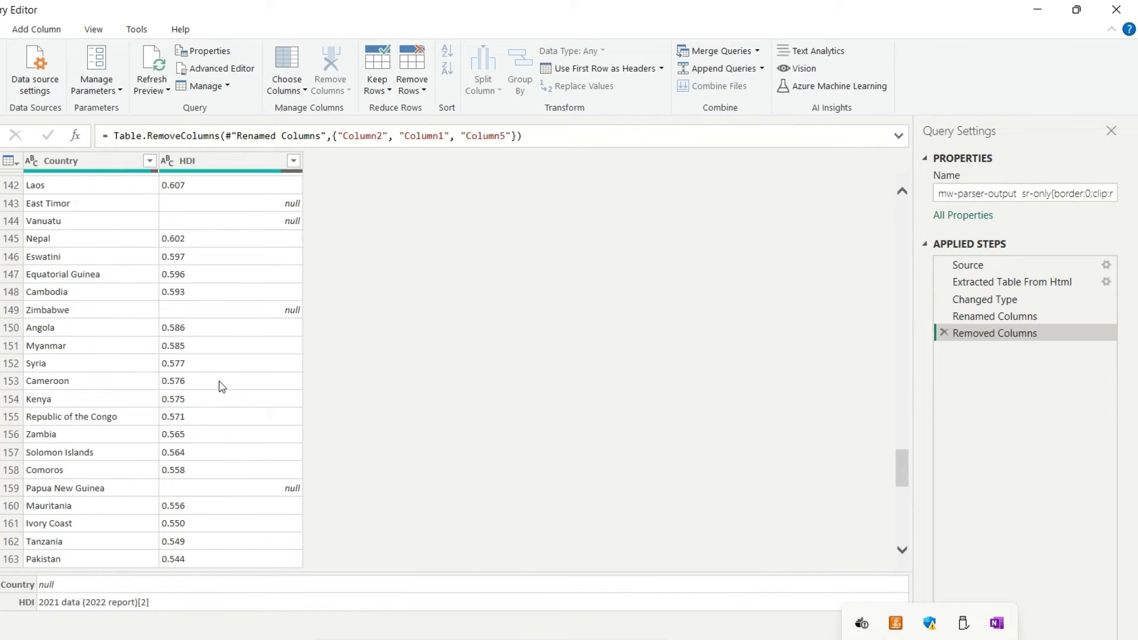
{"action": "left_click", "coordinate": [13, 312]}
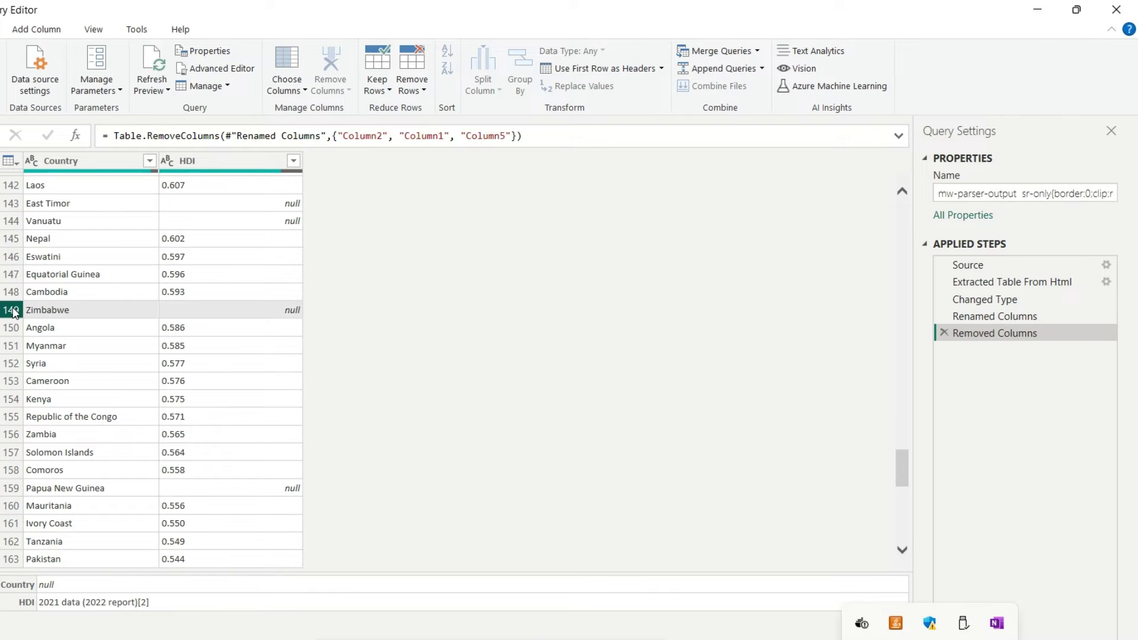
{"action": "left_click", "coordinate": [293, 310]}
{"action": "scroll", "coordinate": [297, 308], "scroll_direction": "up", "scroll_amount": 9}
{"action": "scroll", "coordinate": [296, 307], "scroll_direction": "up", "scroll_amount": 20}
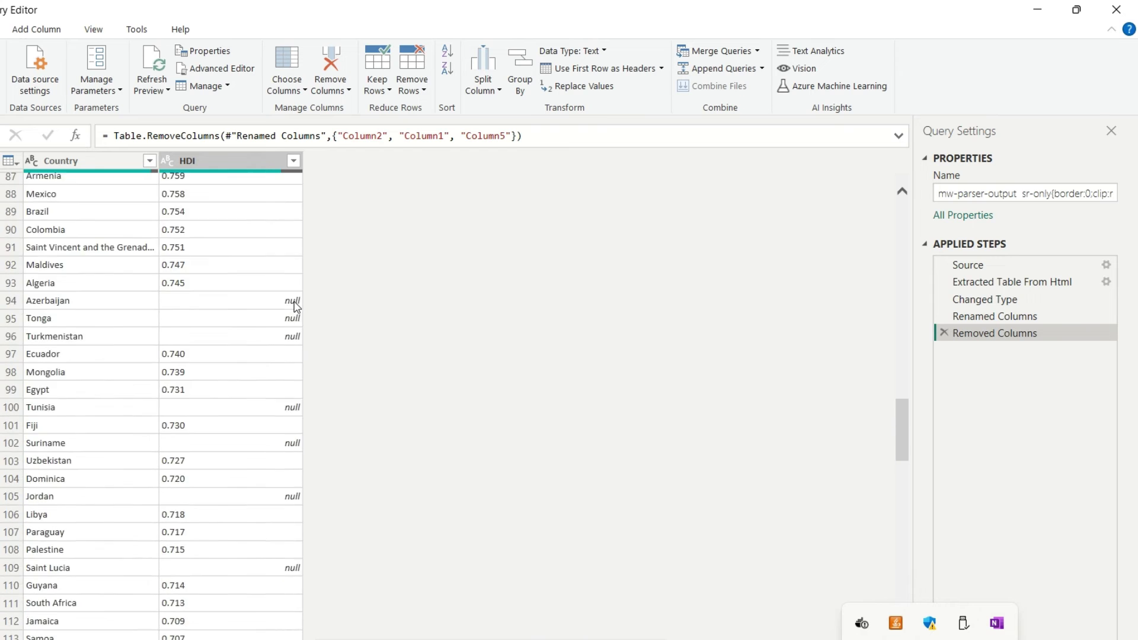
{"action": "scroll", "coordinate": [313, 277], "scroll_direction": "up", "scroll_amount": 5}
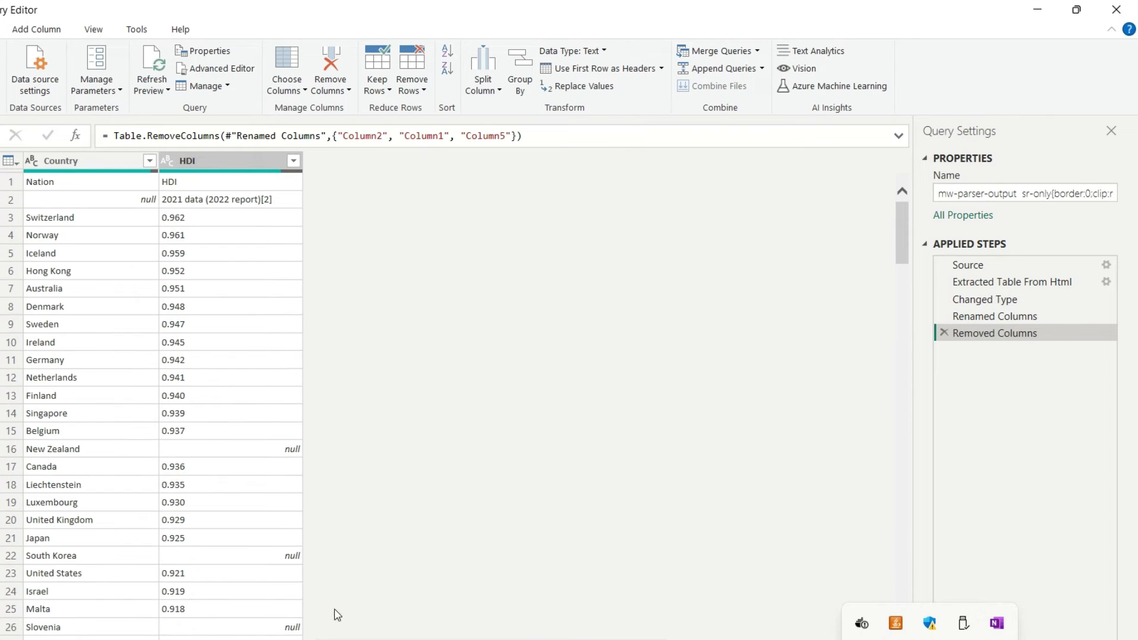
- Apply Remove Errors to the HDI column
{"action": "left_click", "coordinate": [9, 202]}
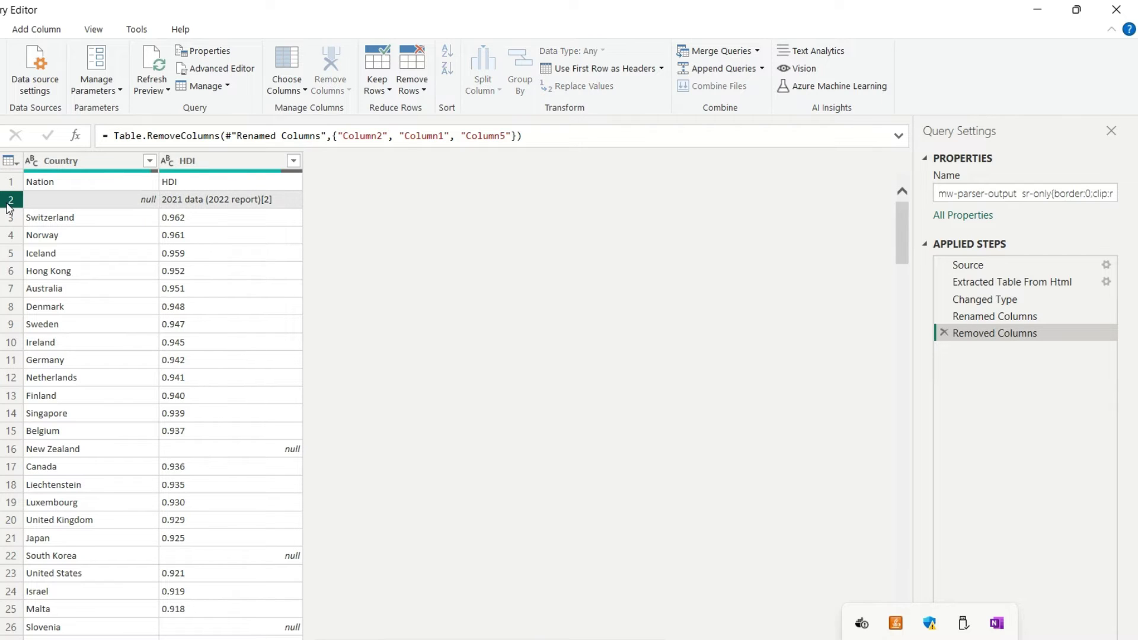
{"action": "left_click", "coordinate": [220, 156]}
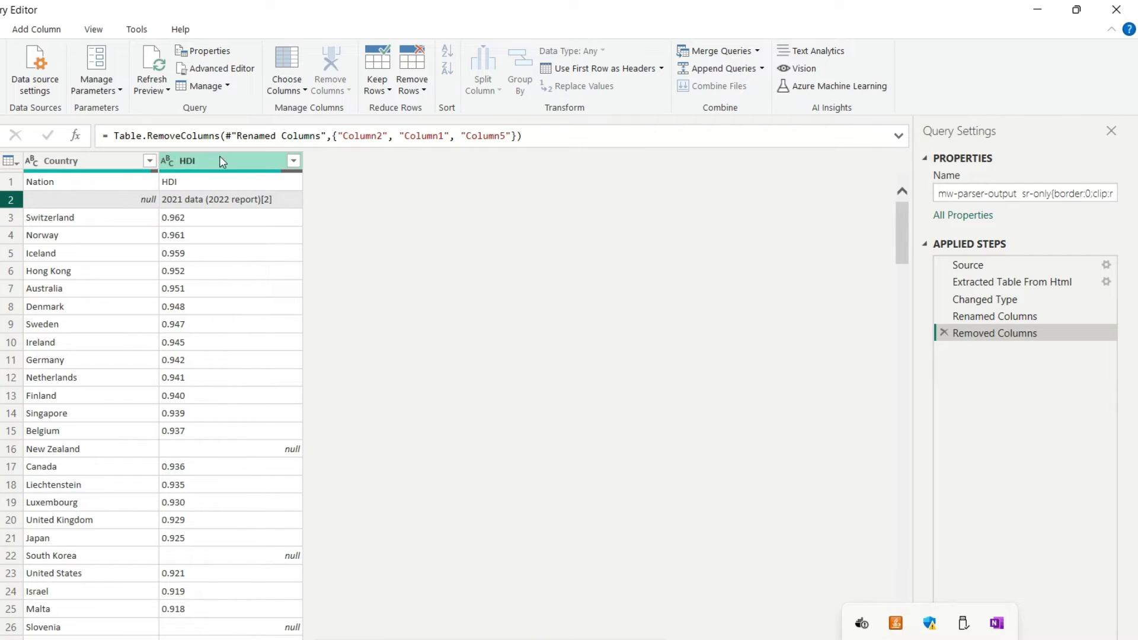
{"action": "right_click", "coordinate": [220, 155]}
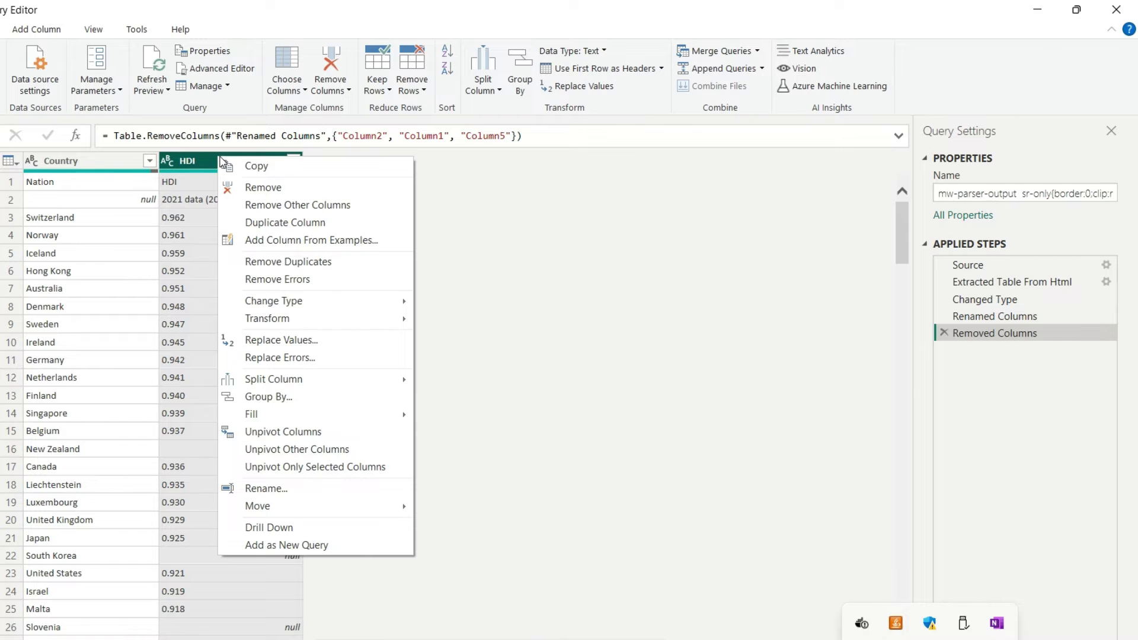
{"action": "mouse_move", "coordinate": [346, 325]}
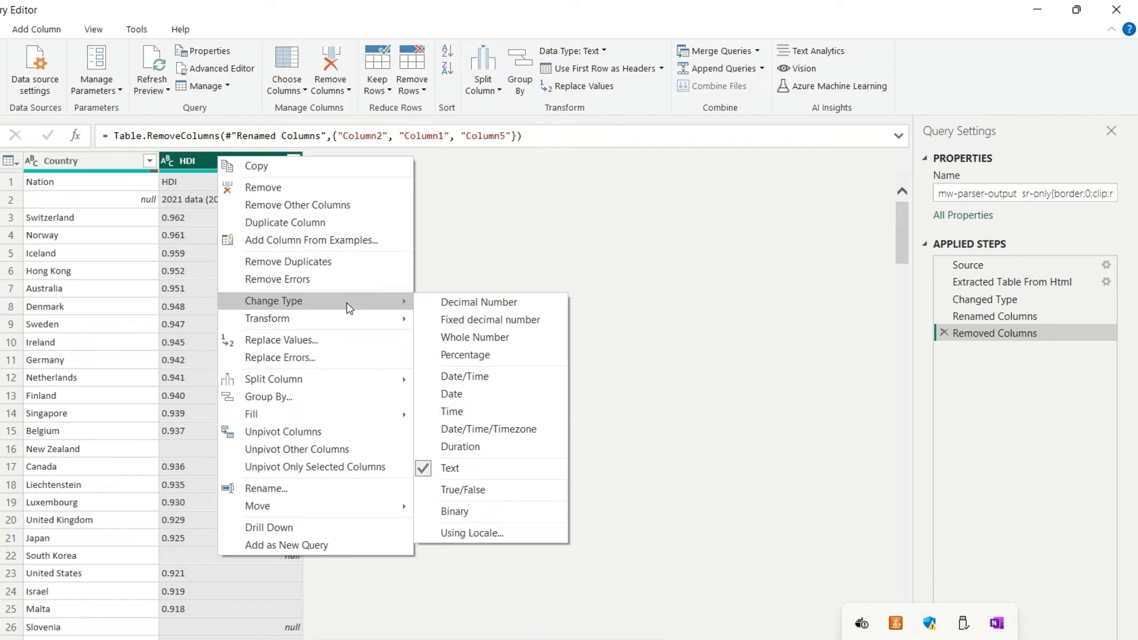
{"action": "left_click", "coordinate": [346, 280]}
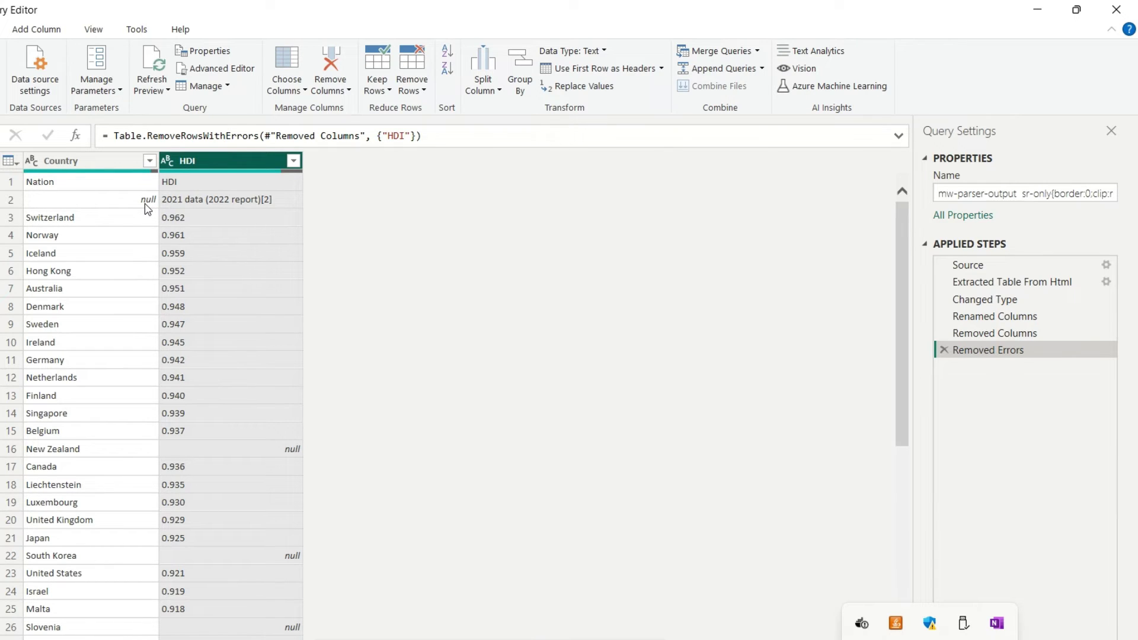
- Replace null values in the Country column with 0
{"action": "left_click", "coordinate": [23, 202]}
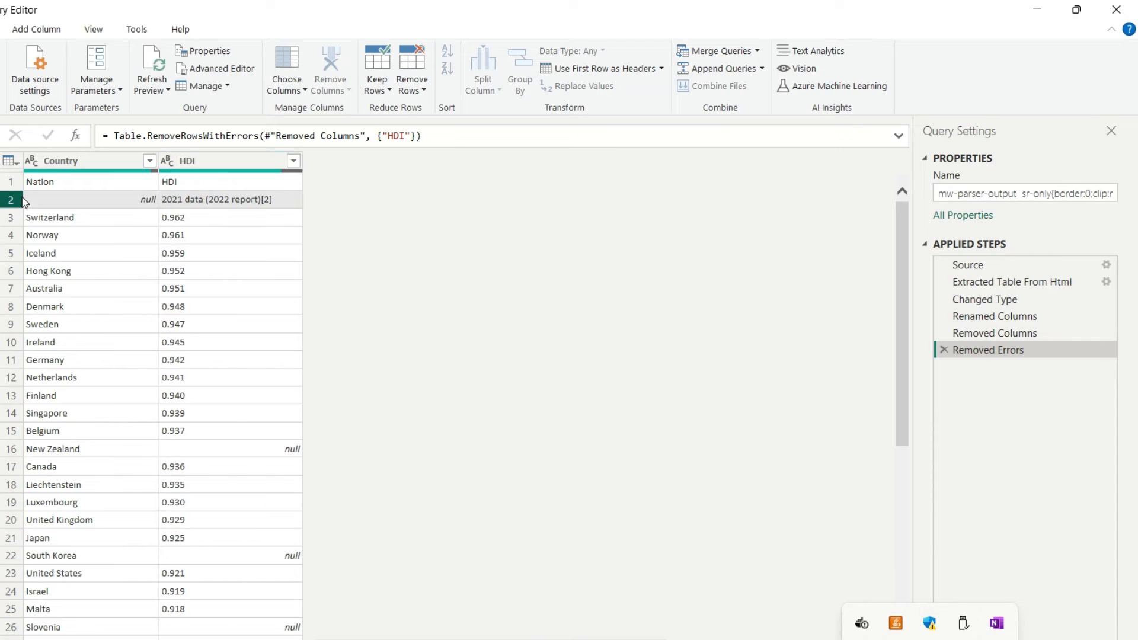
{"action": "right_click", "coordinate": [83, 202]}
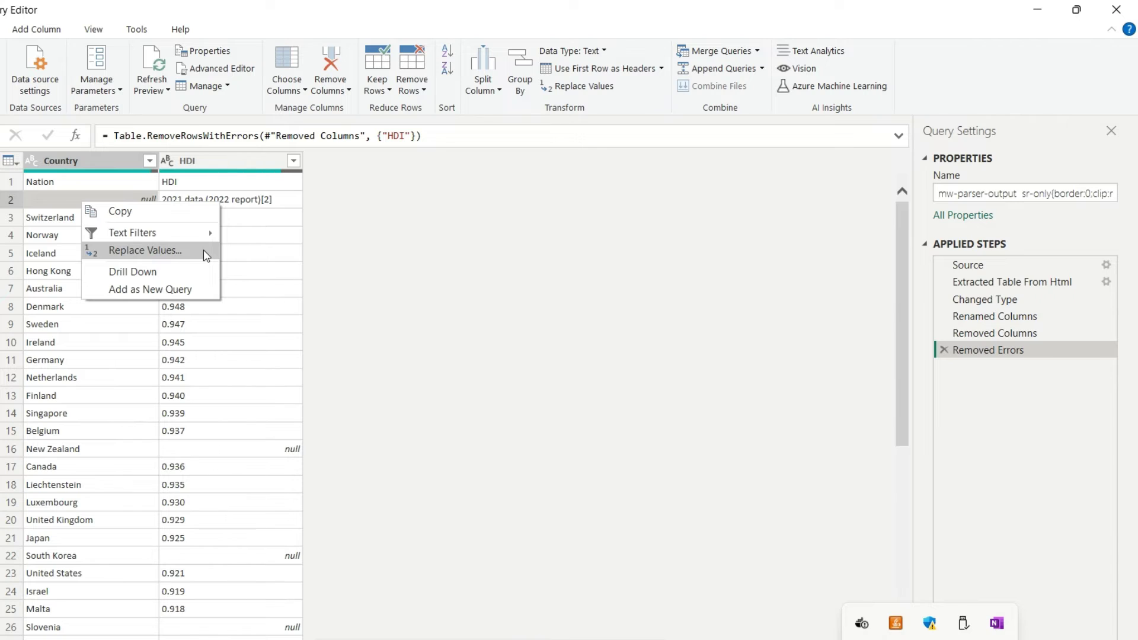
{"action": "left_click", "coordinate": [204, 250]}
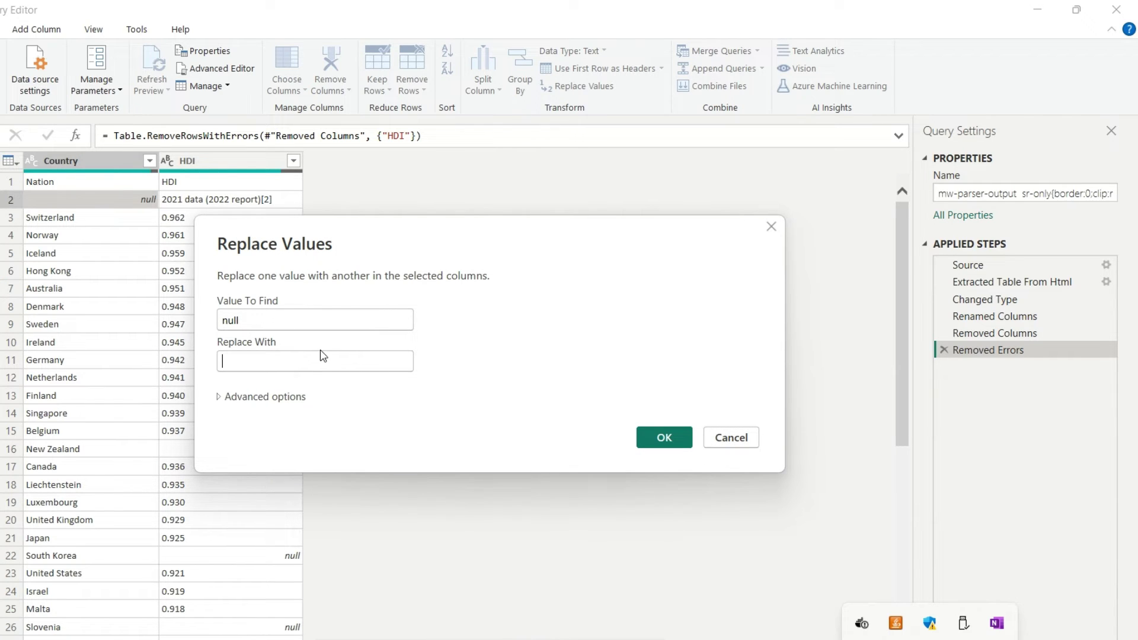
{"action": "type", "text": "0"}
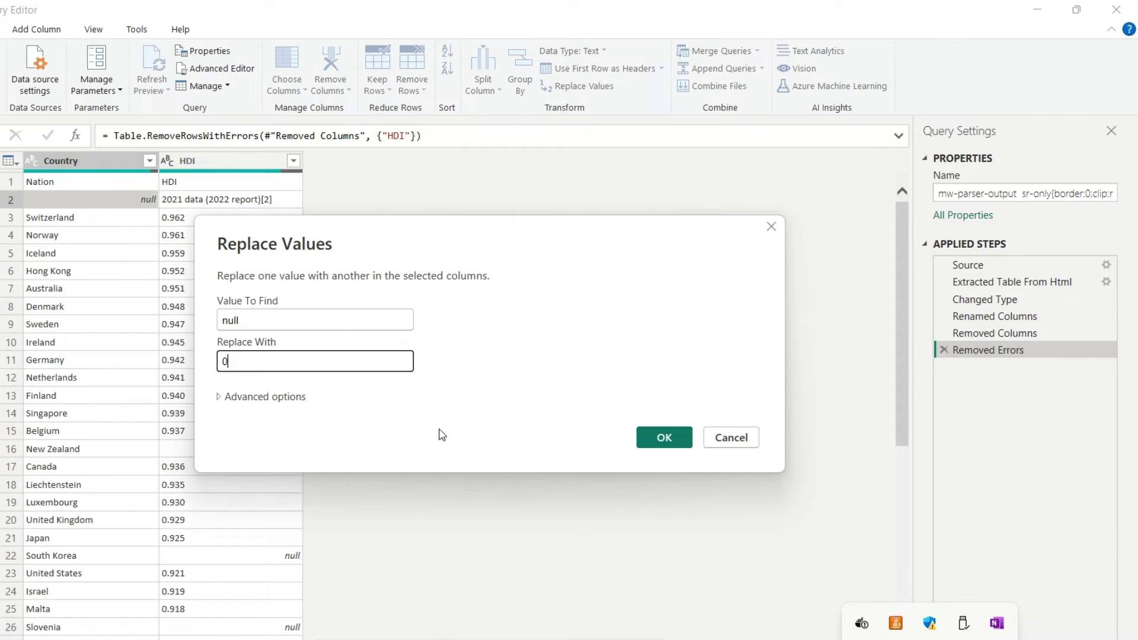
{"action": "left_click", "coordinate": [654, 431]}
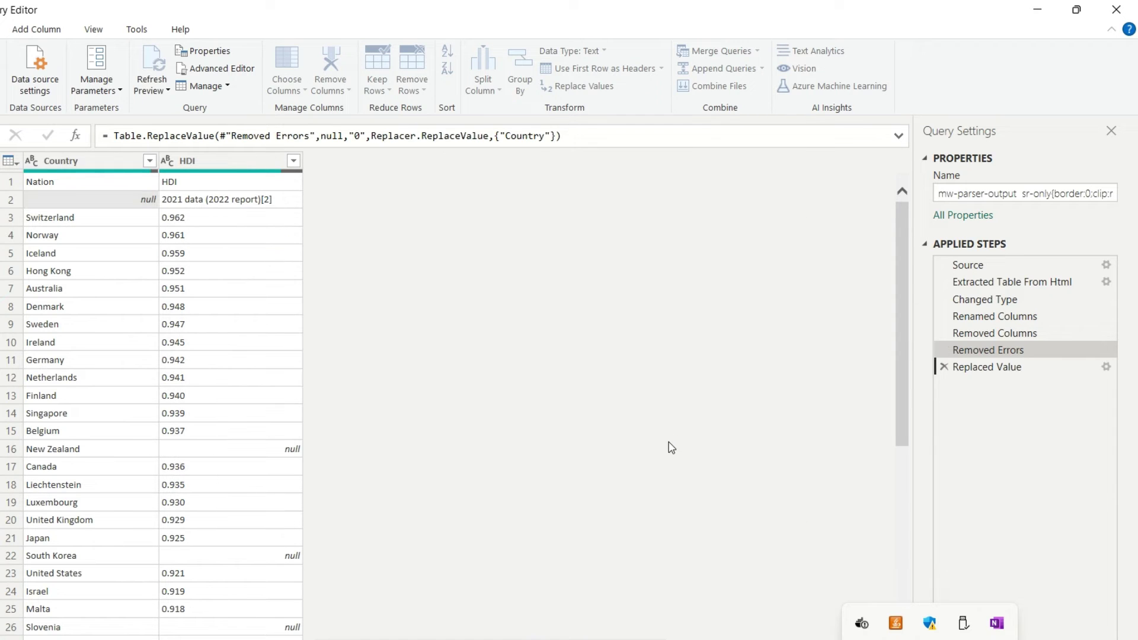
- Replace null values in the HDI column with 0
{"action": "right_click", "coordinate": [262, 448]}
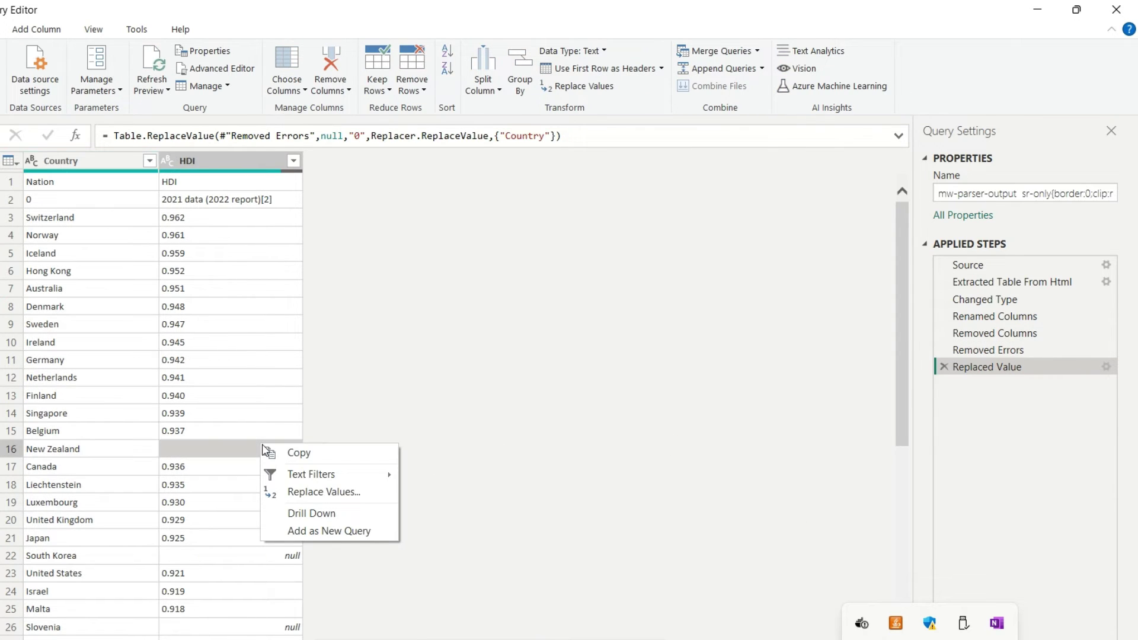
{"action": "left_click", "coordinate": [323, 493]}
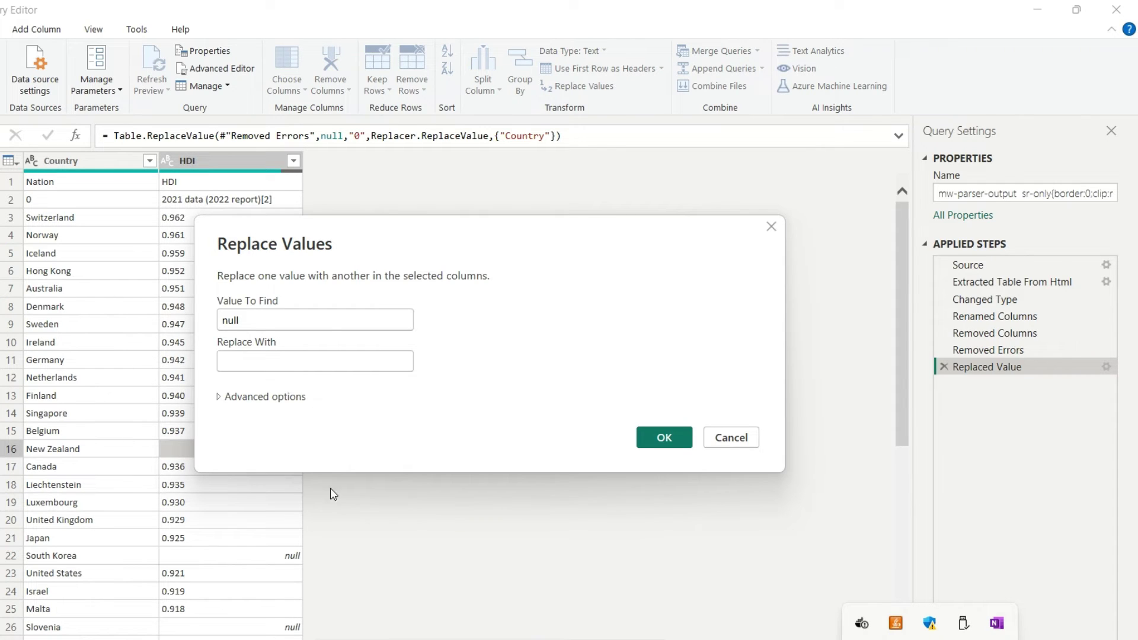
{"action": "type", "text": "0"}
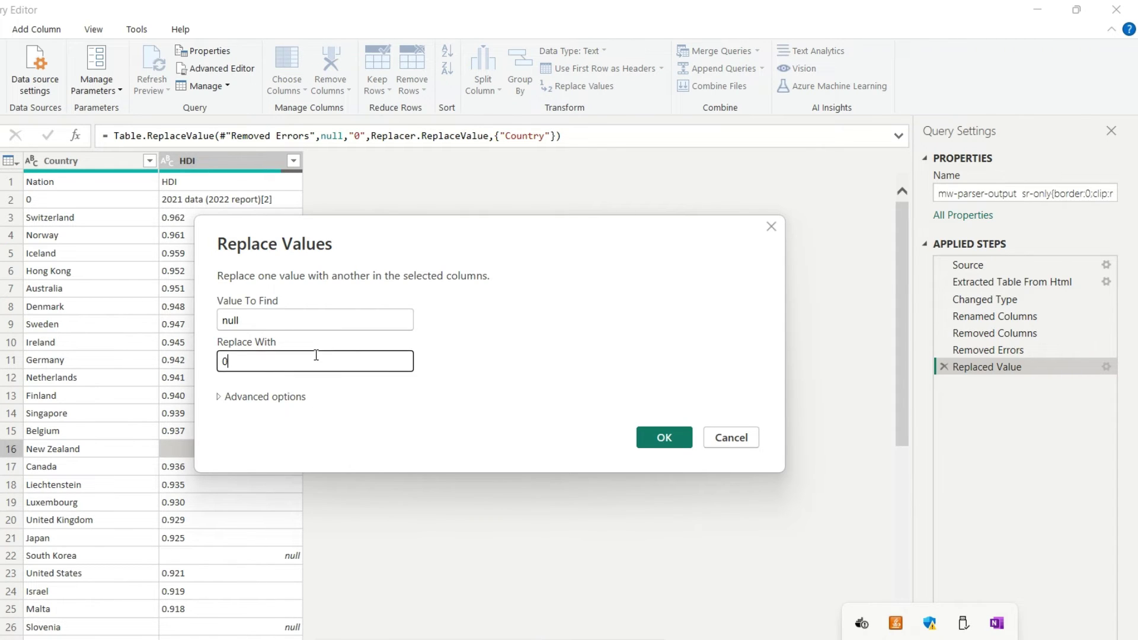
{"action": "left_click", "coordinate": [664, 438]}
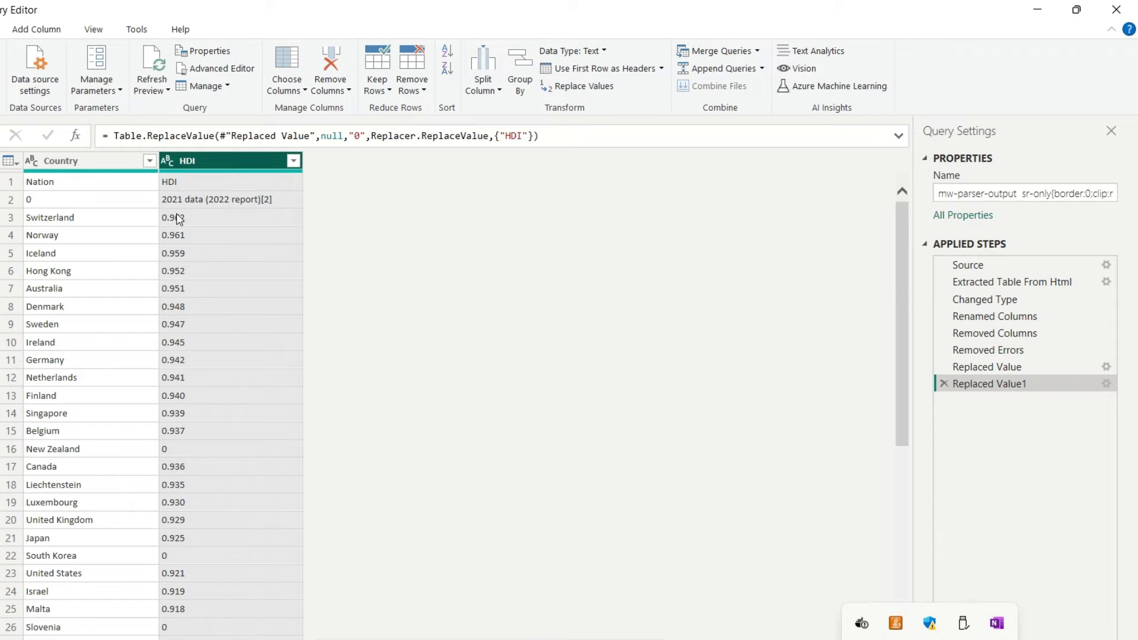
{"action": "left_click", "coordinate": [63, 163]}
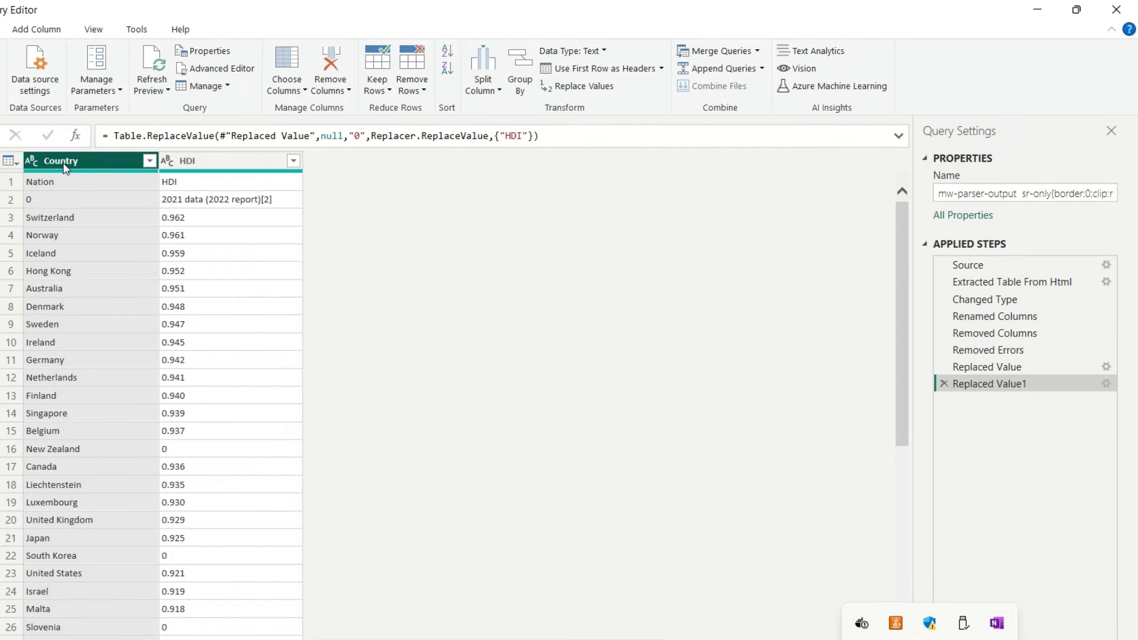
{"action": "right_click", "coordinate": [63, 162]}
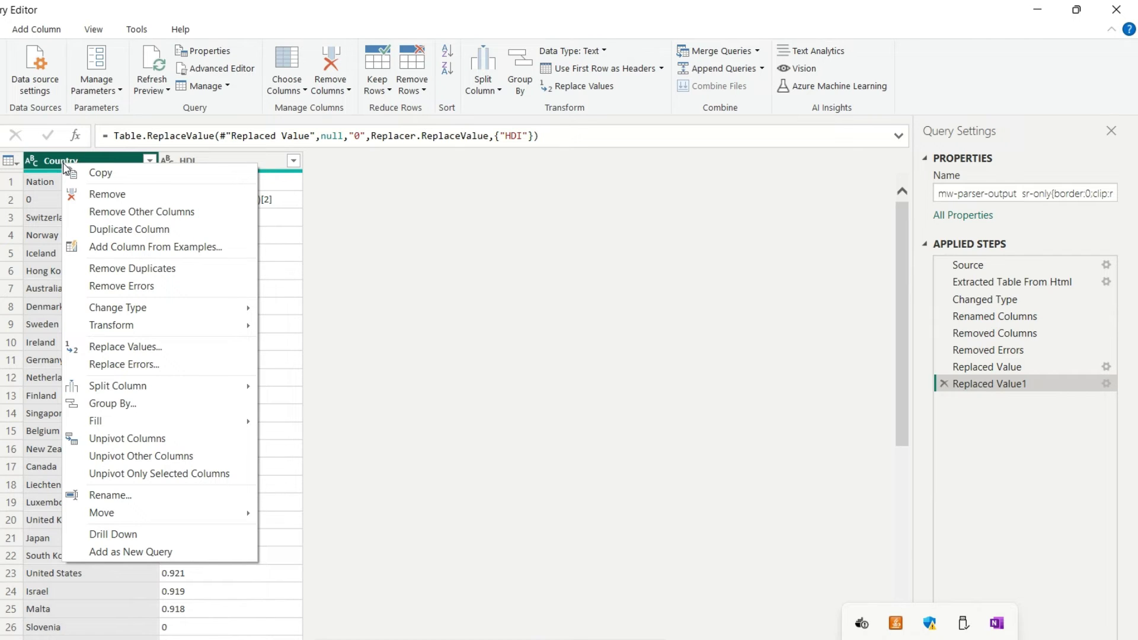
{"action": "mouse_move", "coordinate": [135, 313]}
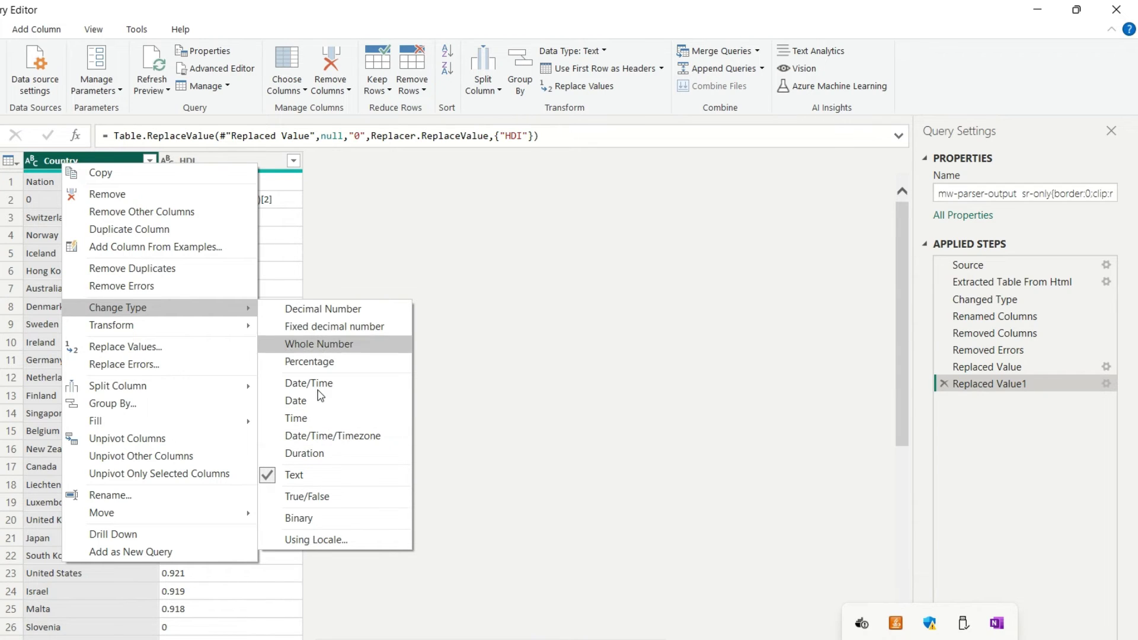
{"action": "left_click", "coordinate": [320, 541]}
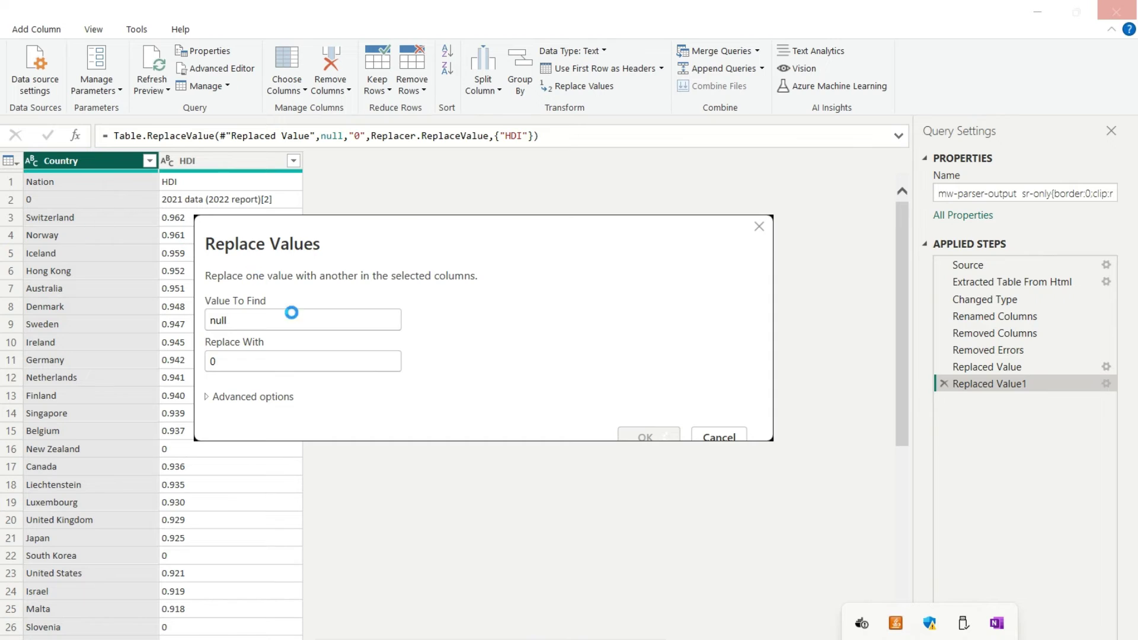
- Review Country's type-with-locale settings (Text, English (United States)) and cancel without changing
{"action": "left_click", "coordinate": [749, 433]}
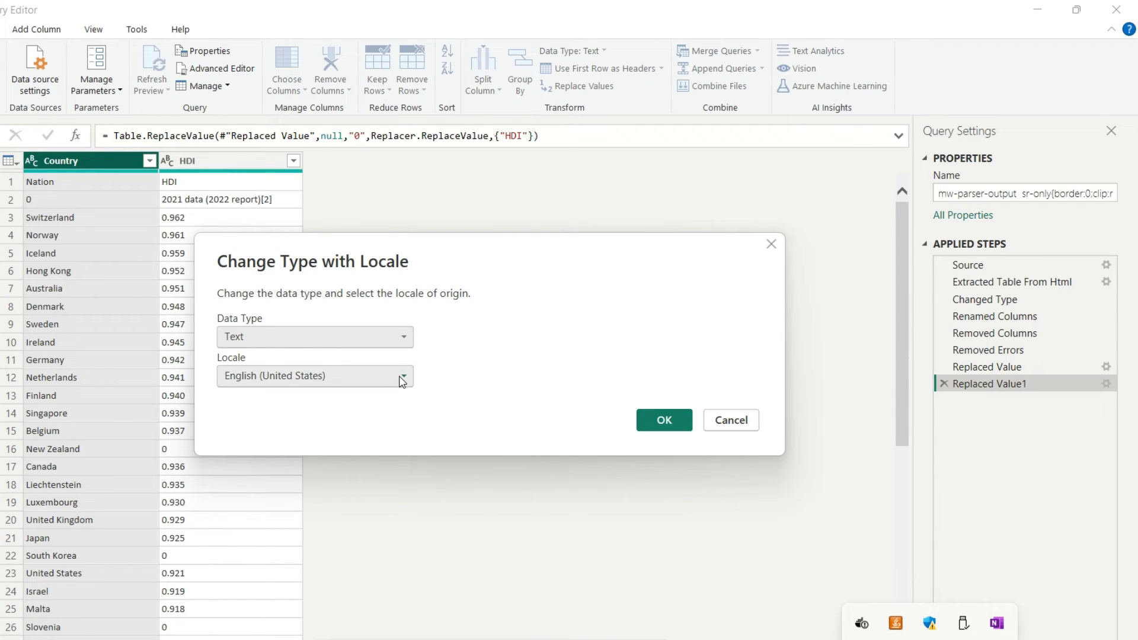
{"action": "left_click", "coordinate": [406, 339]}
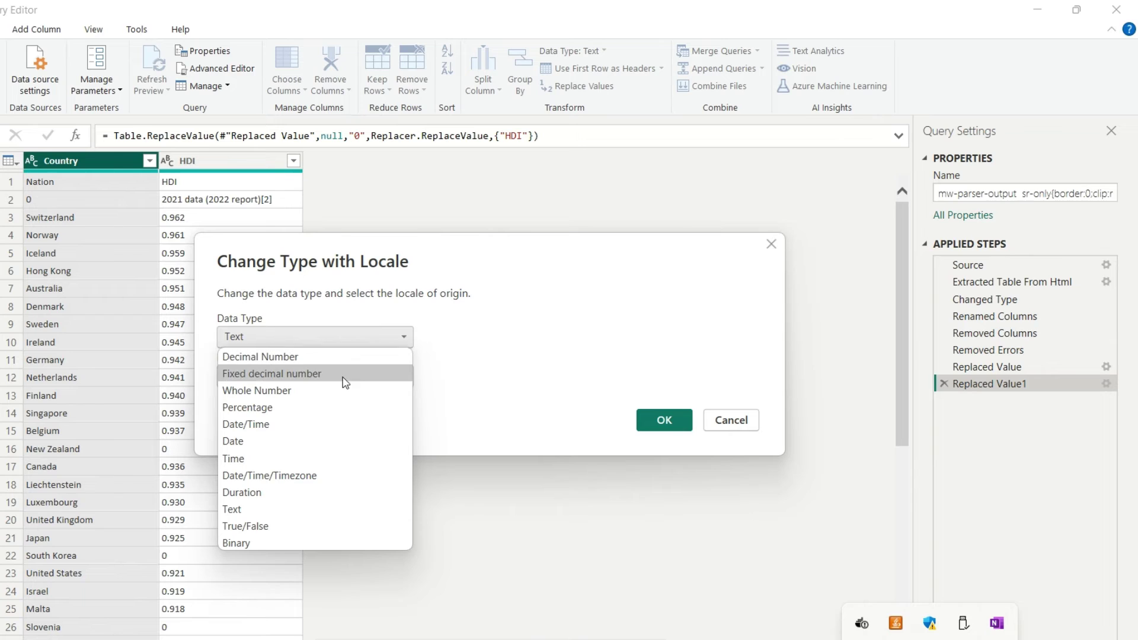
{"action": "left_click", "coordinate": [536, 358]}
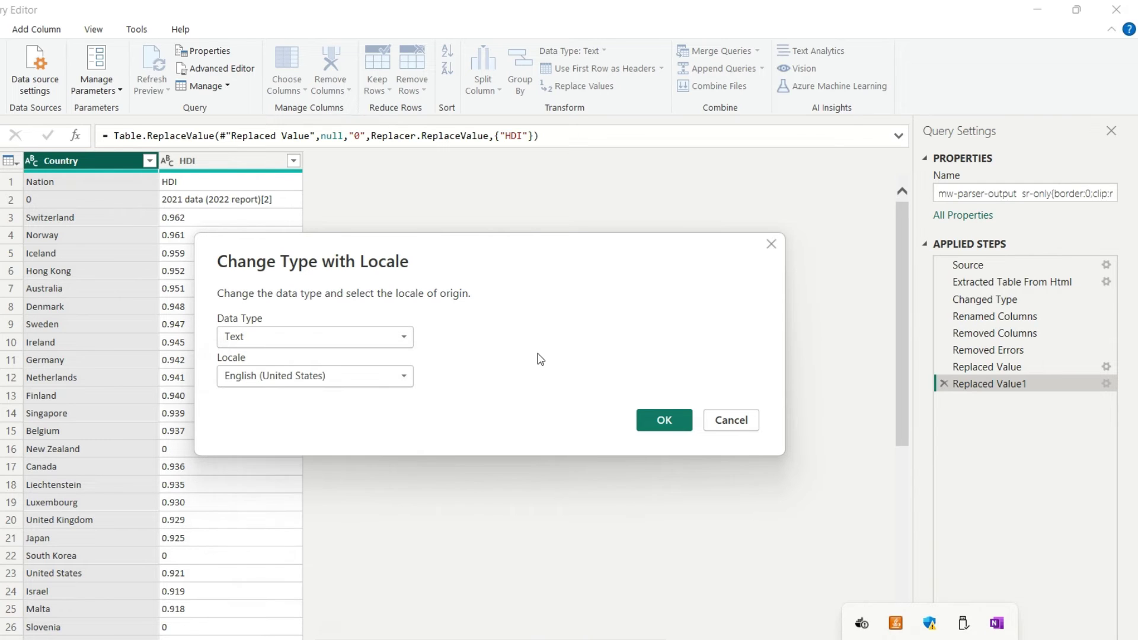
{"action": "left_click", "coordinate": [407, 376]}
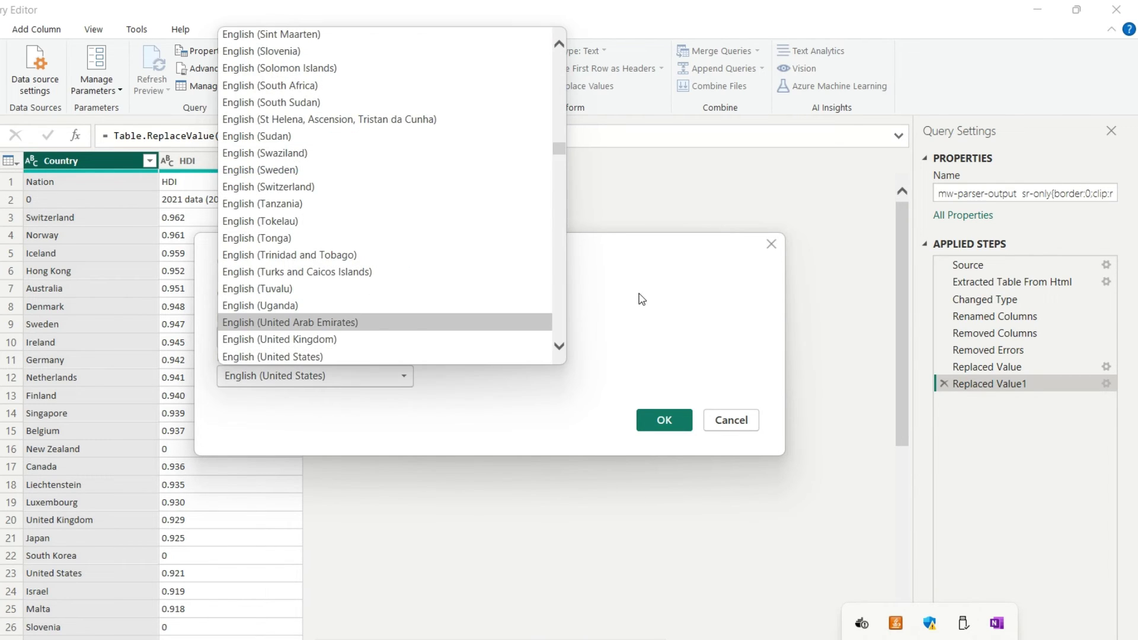
{"action": "left_click", "coordinate": [696, 336]}
{"action": "left_click", "coordinate": [732, 422]}
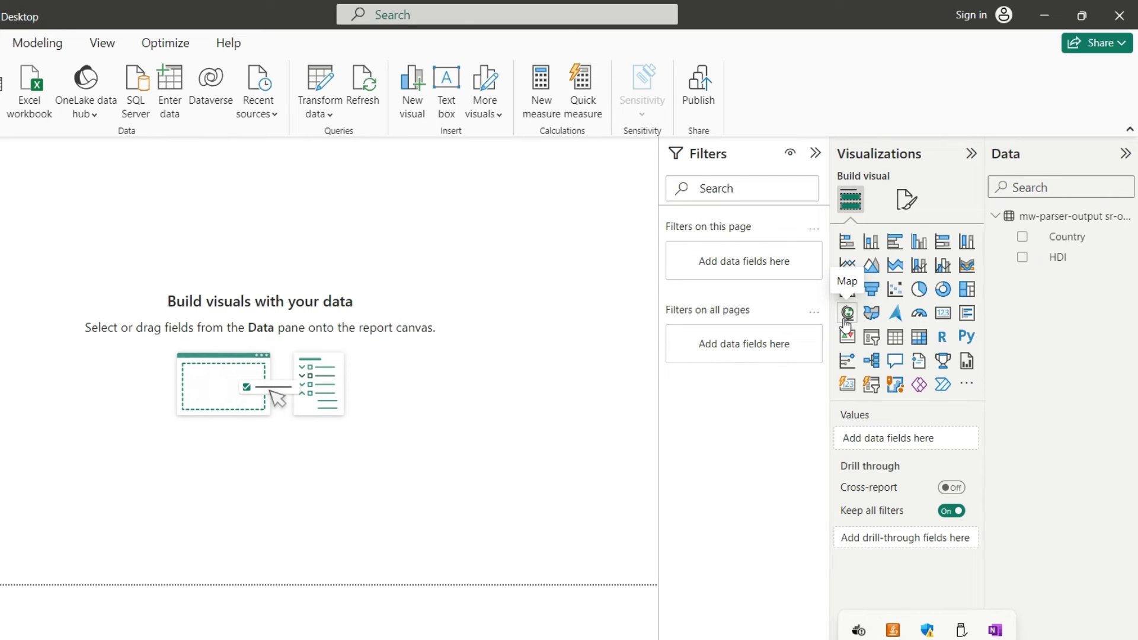
- Add a blank map visual, collapse the filters pane, and set Country as the map's location
{"action": "left_click", "coordinate": [848, 312]}
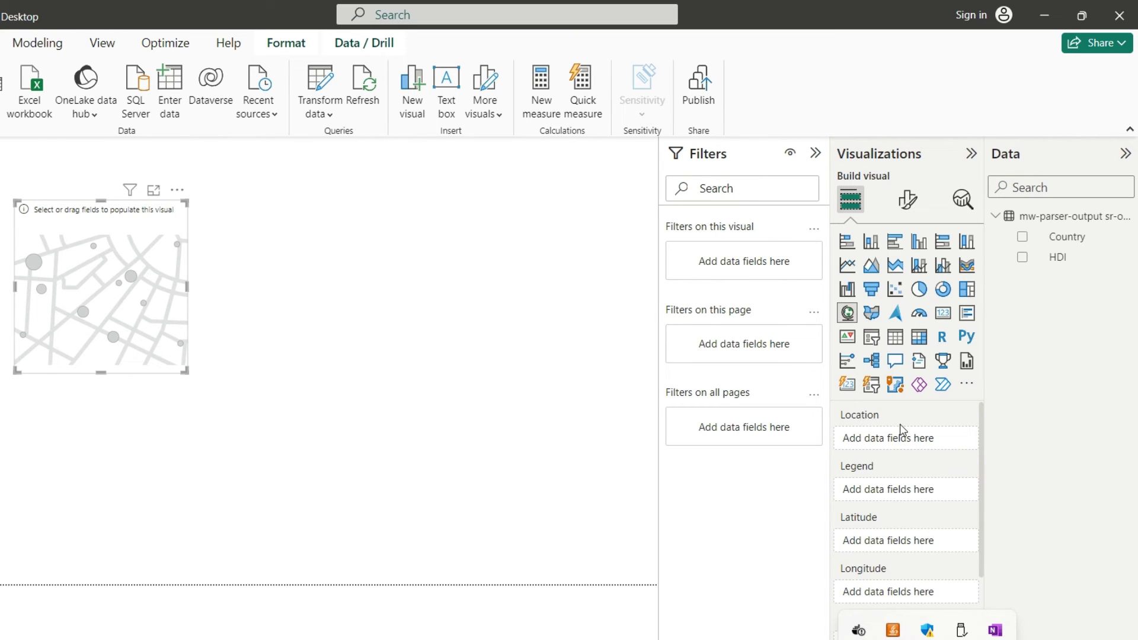
{"action": "left_click", "coordinate": [816, 154]}
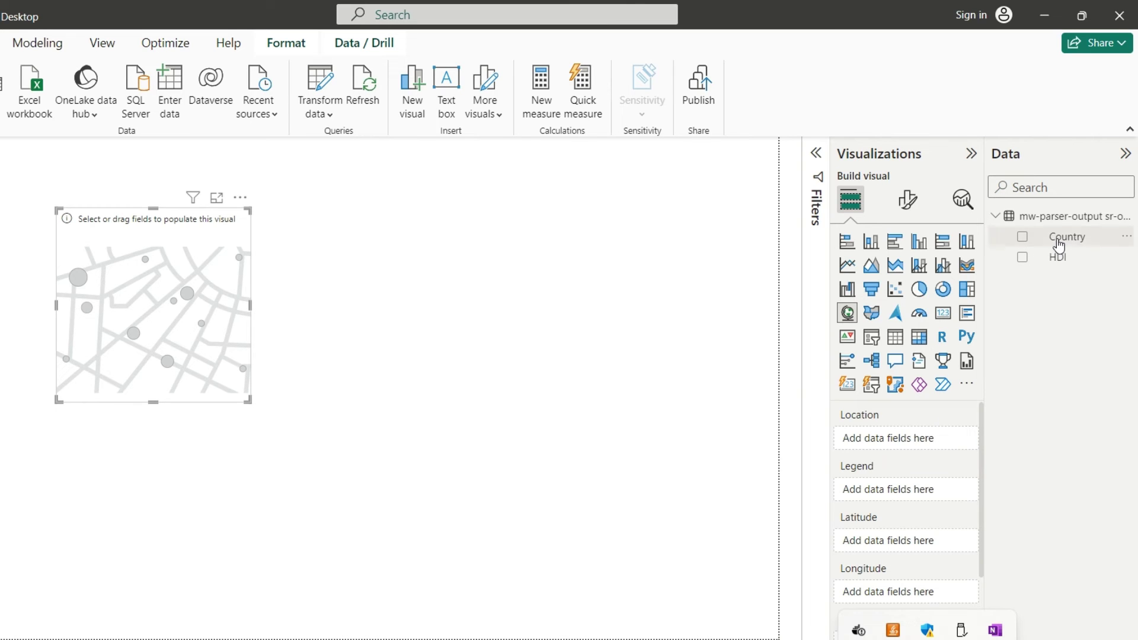
{"action": "left_click_drag", "start_coordinate": [1059, 244], "coordinate": [896, 446]}
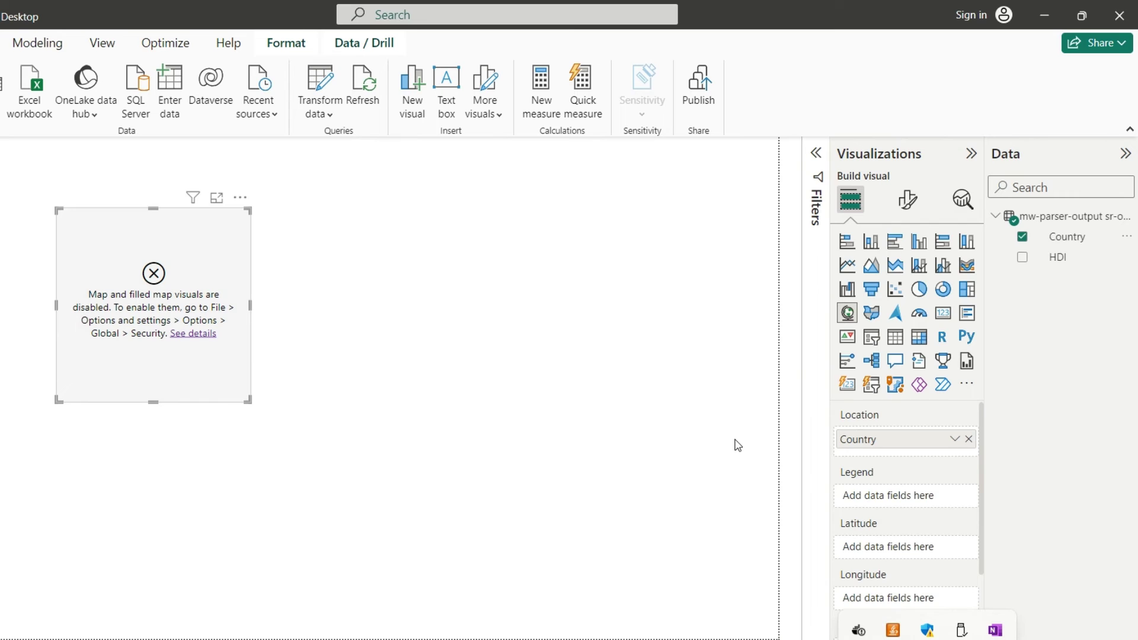
- Put HDI in the map's Legend and make the map visual wider and taller
{"action": "scroll", "coordinate": [939, 473], "scroll_direction": "down", "scroll_amount": 2}
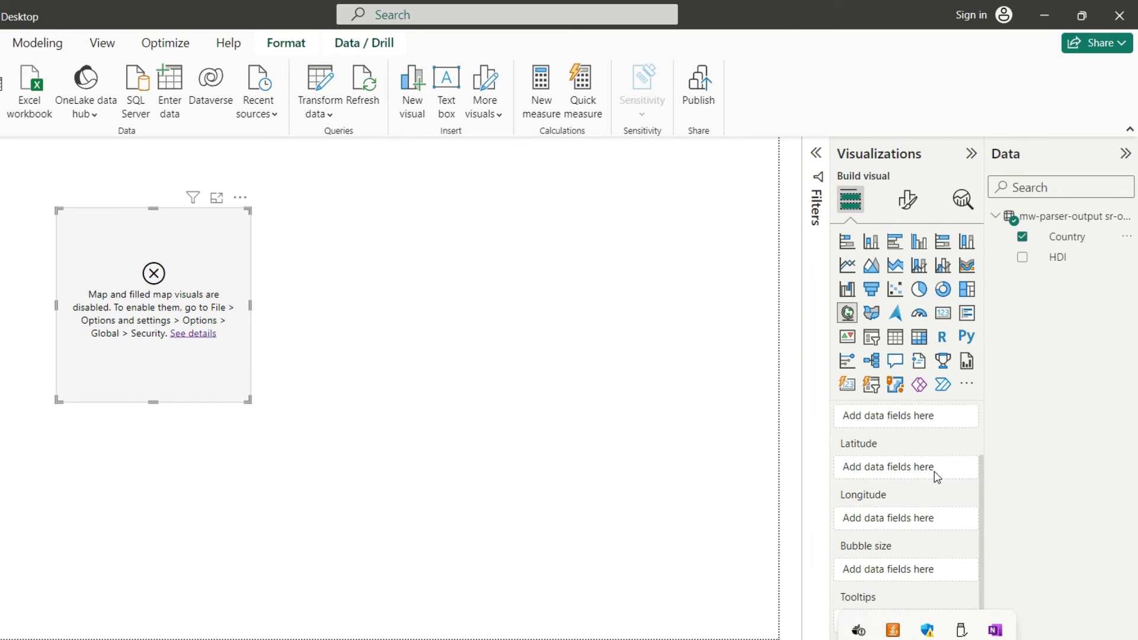
{"action": "scroll", "coordinate": [937, 476], "scroll_direction": "down", "scroll_amount": 2}
{"action": "scroll", "coordinate": [938, 477], "scroll_direction": "up", "scroll_amount": 4}
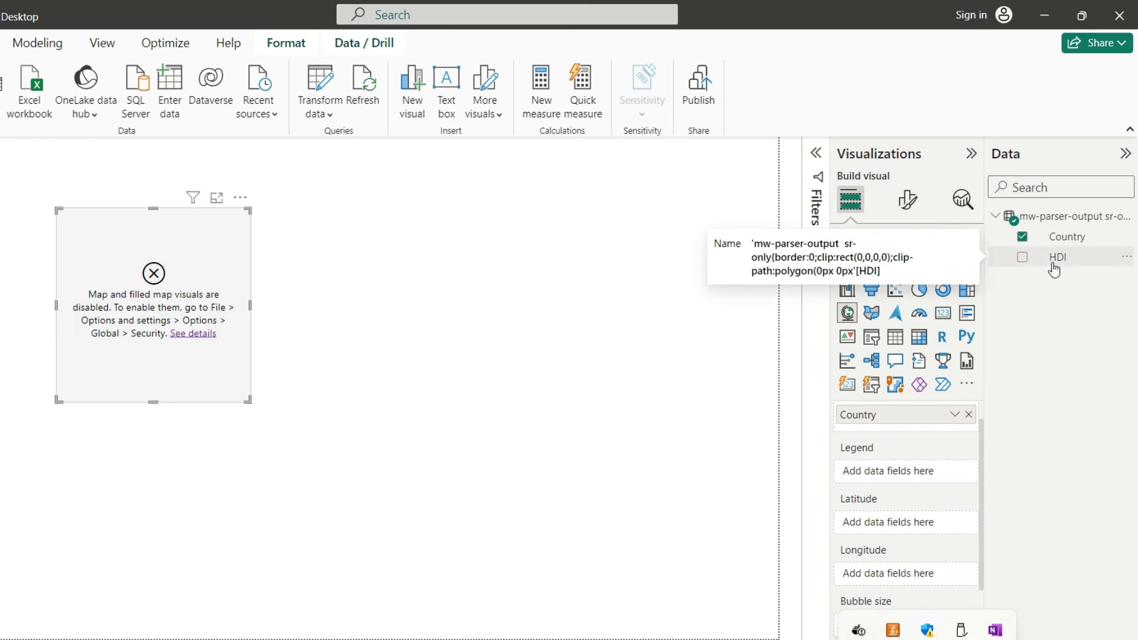
{"action": "left_click_drag", "start_coordinate": [1054, 270], "coordinate": [896, 485]}
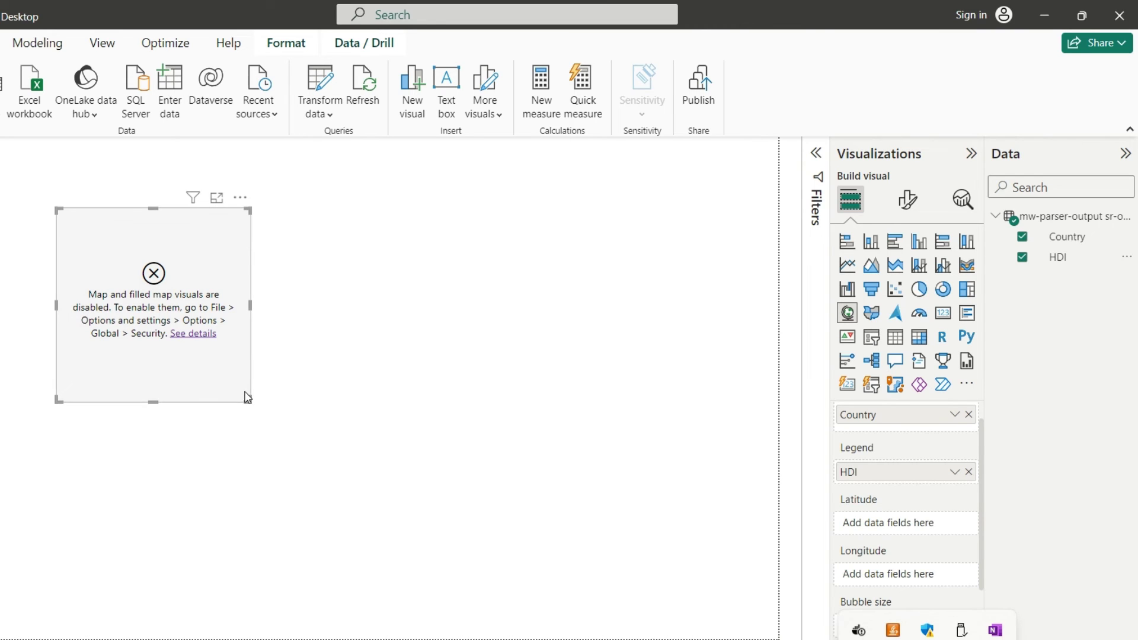
{"action": "left_click_drag", "start_coordinate": [247, 400], "coordinate": [377, 412]}
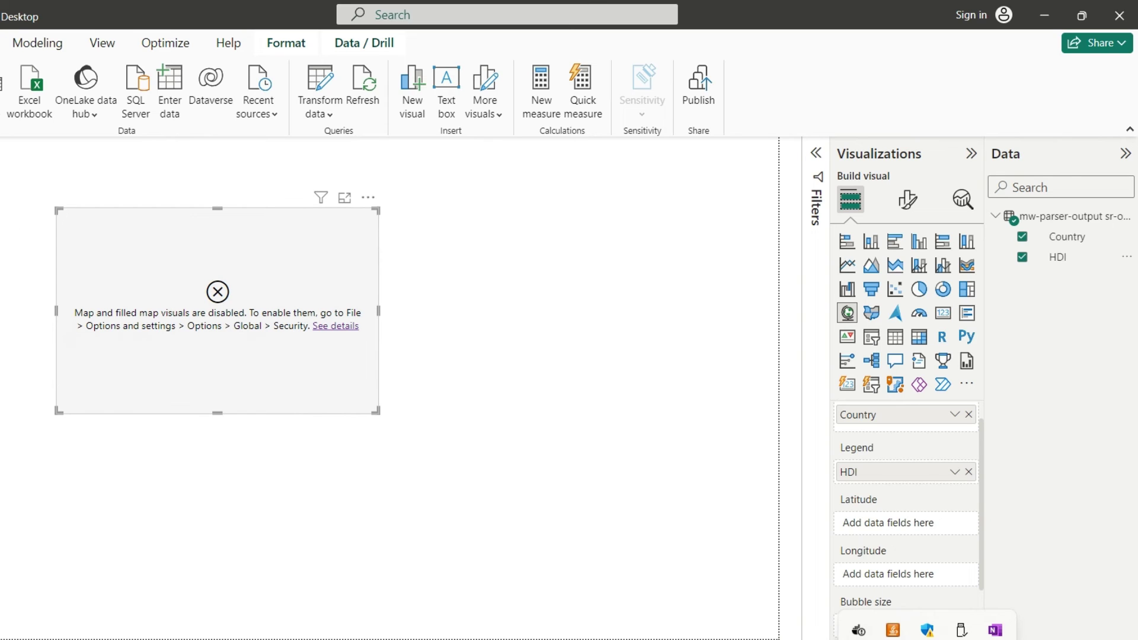
- Turn on 'Use Map and Filled Map visuals' under Global > Security in Options
{"action": "key", "text": "ctrl+o"}
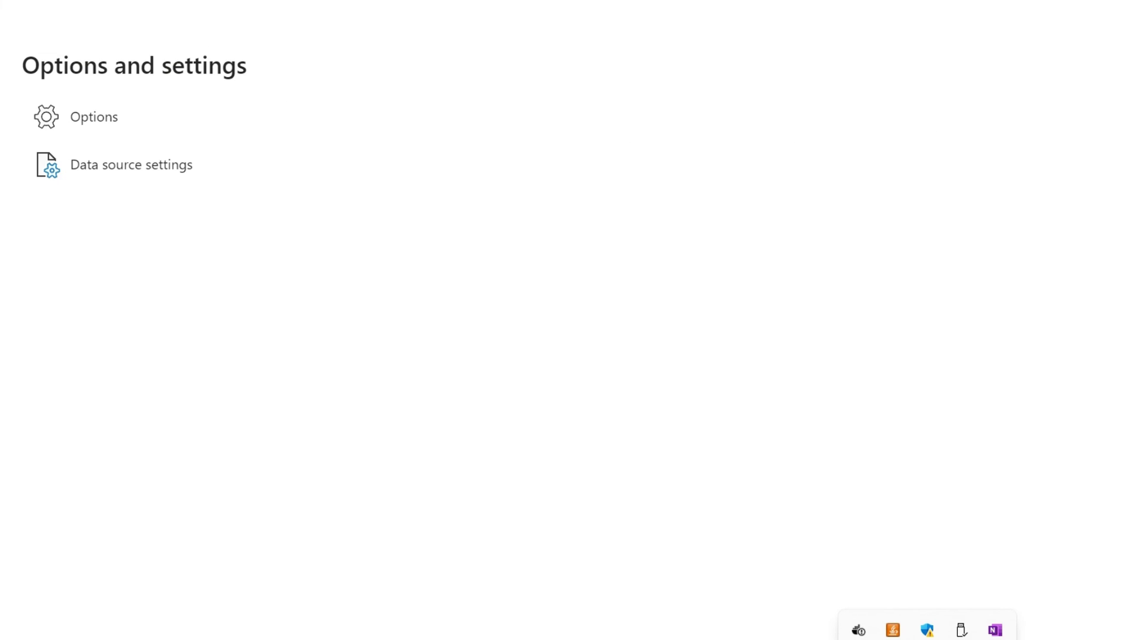
{"action": "left_click", "coordinate": [115, 122]}
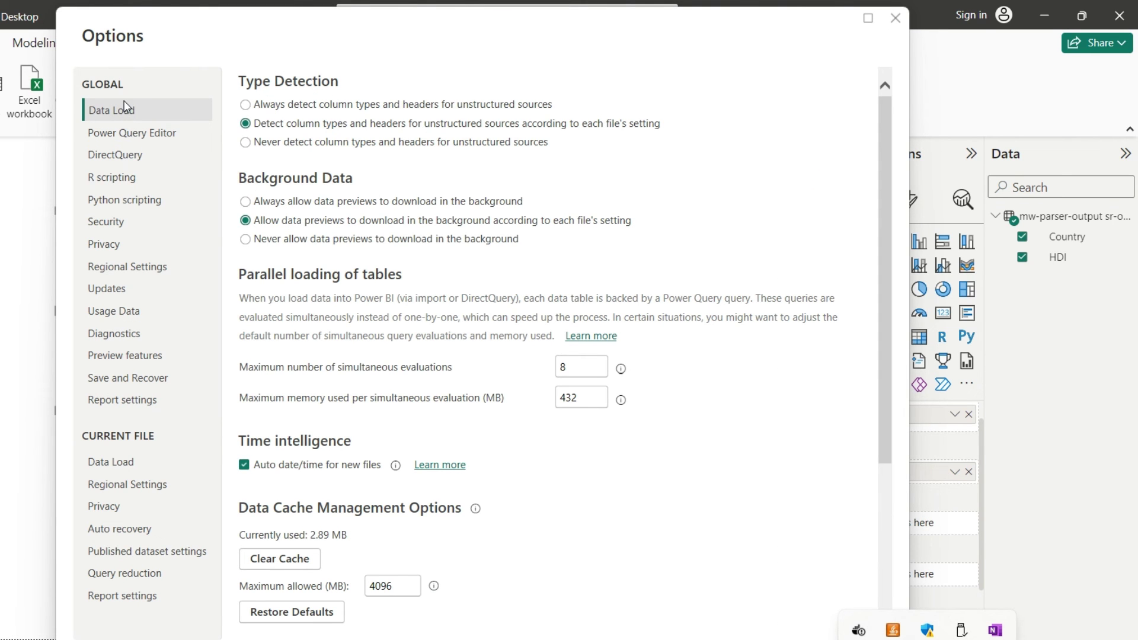
{"action": "left_click", "coordinate": [126, 221]}
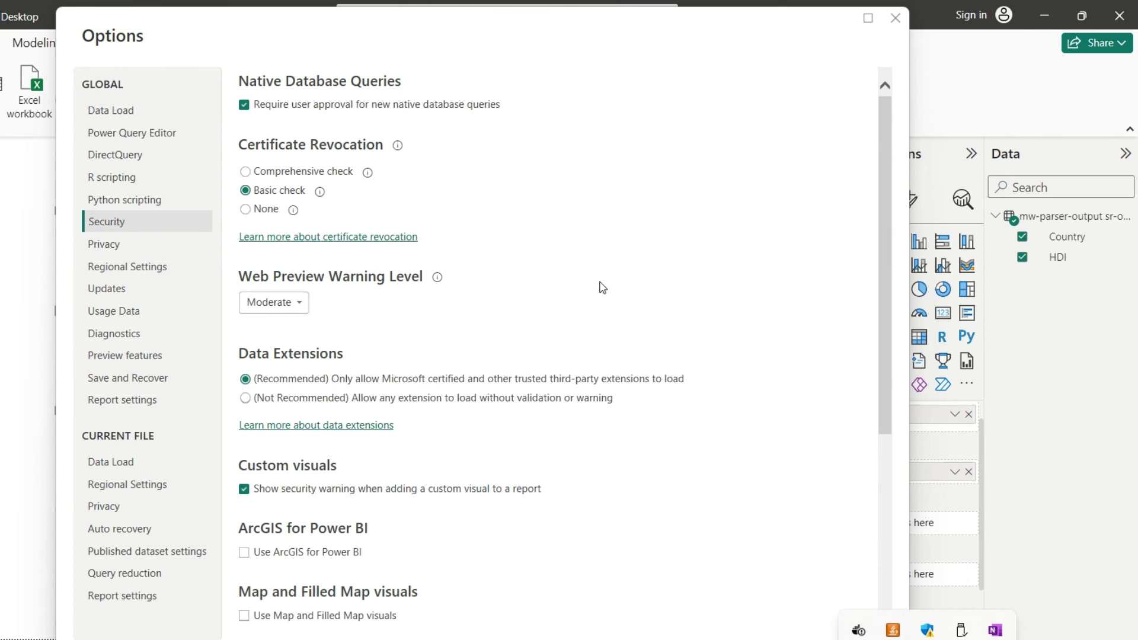
{"action": "scroll", "coordinate": [600, 287], "scroll_direction": "down", "scroll_amount": 2}
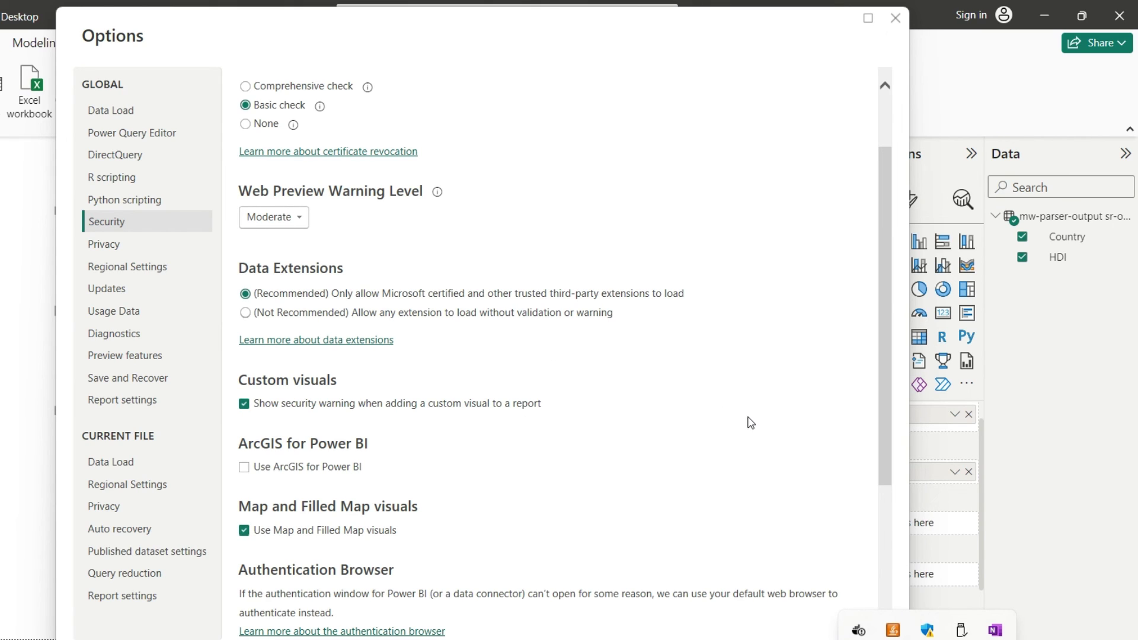
{"action": "key", "text": "Return"}
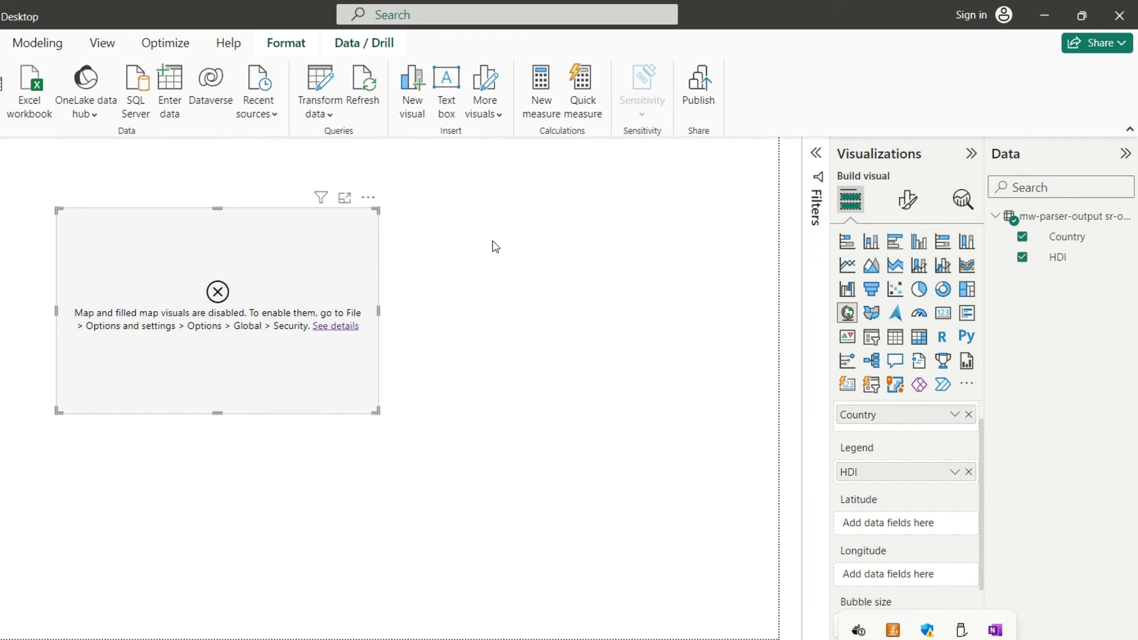
- Delete the disabled map visual from the report page
{"action": "left_click", "coordinate": [208, 182]}
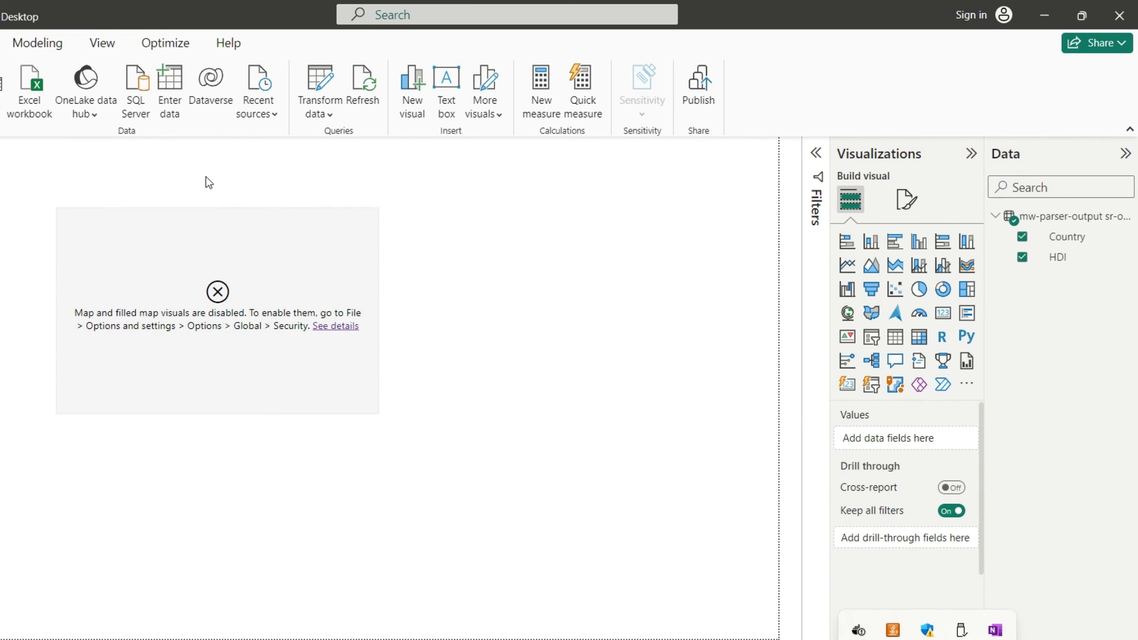
{"action": "left_click", "coordinate": [243, 314]}
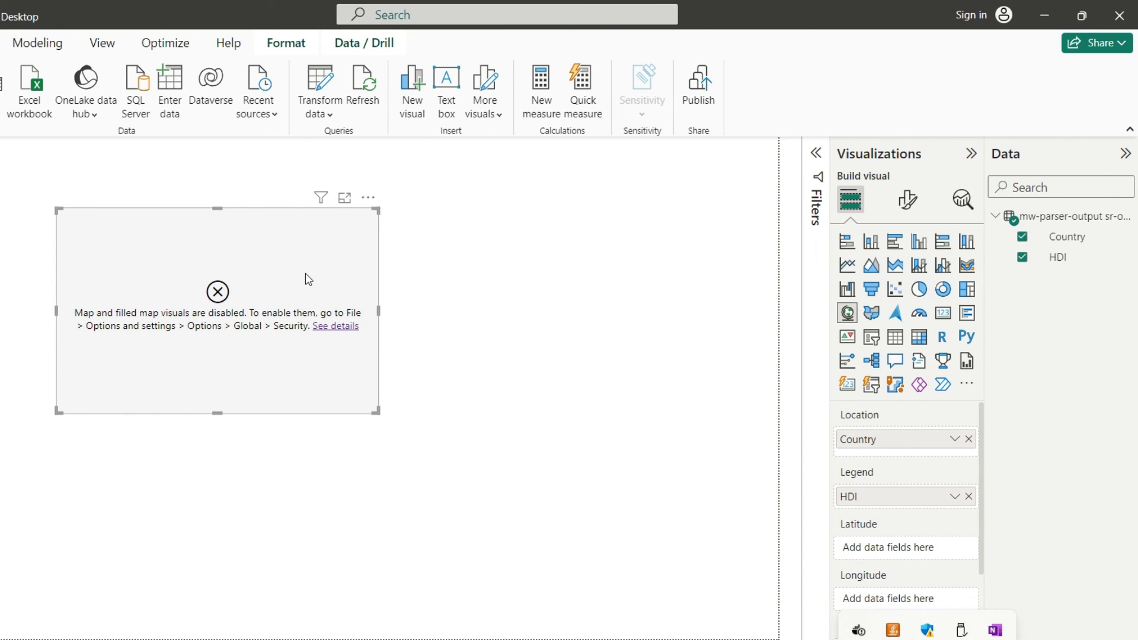
{"action": "key", "text": "Delete"}
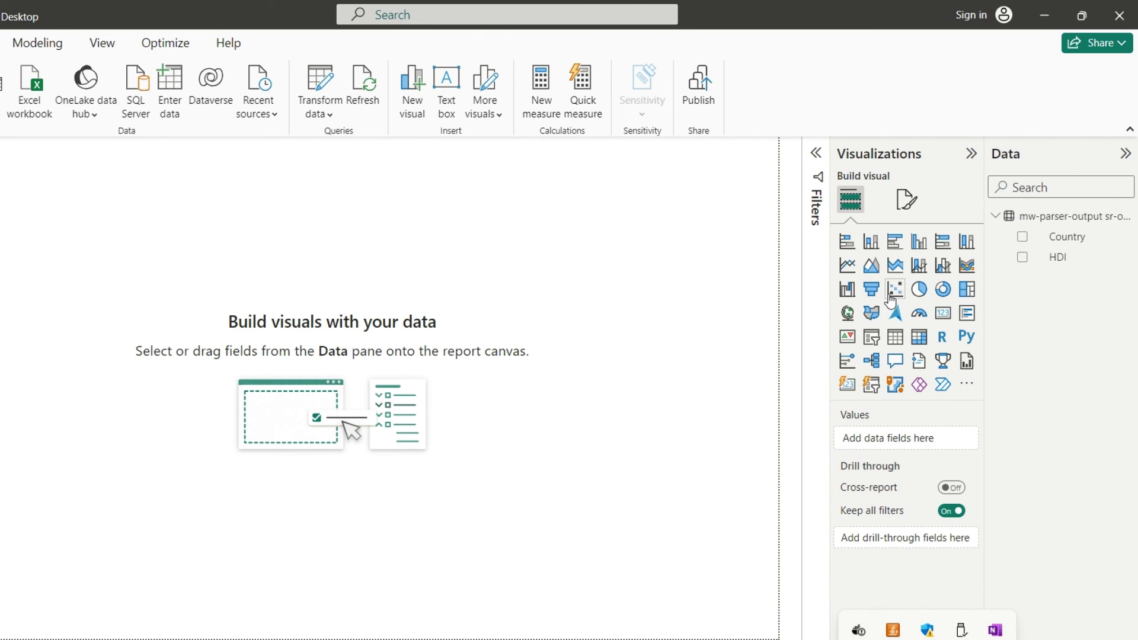
- Add a new map with Country as location and HDI as legend, enlarged on the page
{"action": "left_click", "coordinate": [848, 315]}
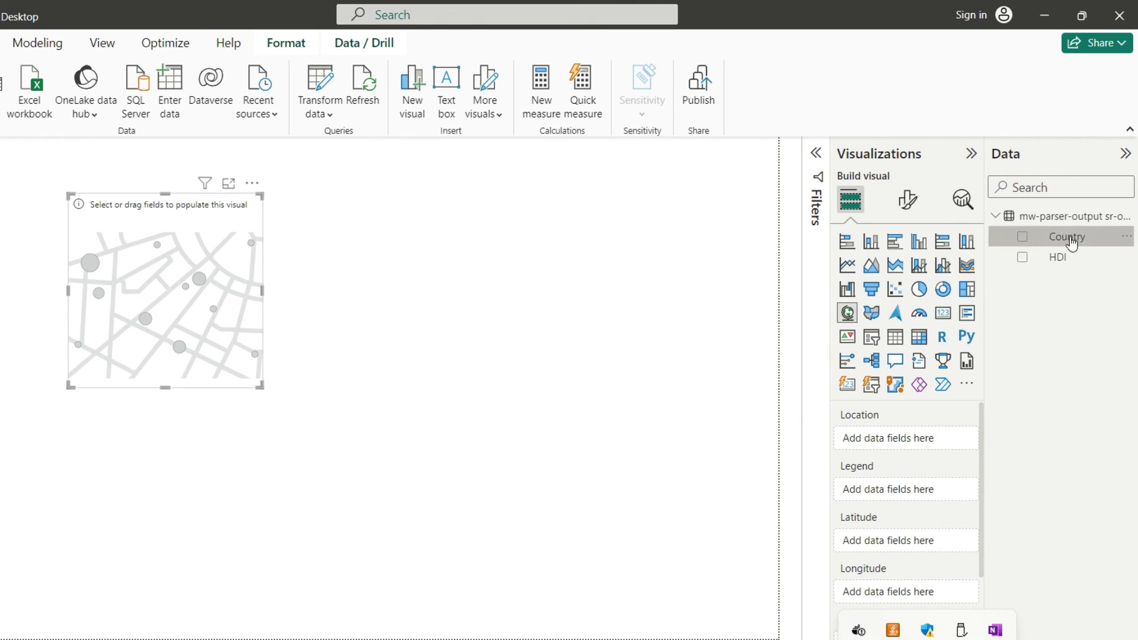
{"action": "left_click_drag", "start_coordinate": [1072, 243], "coordinate": [918, 447]}
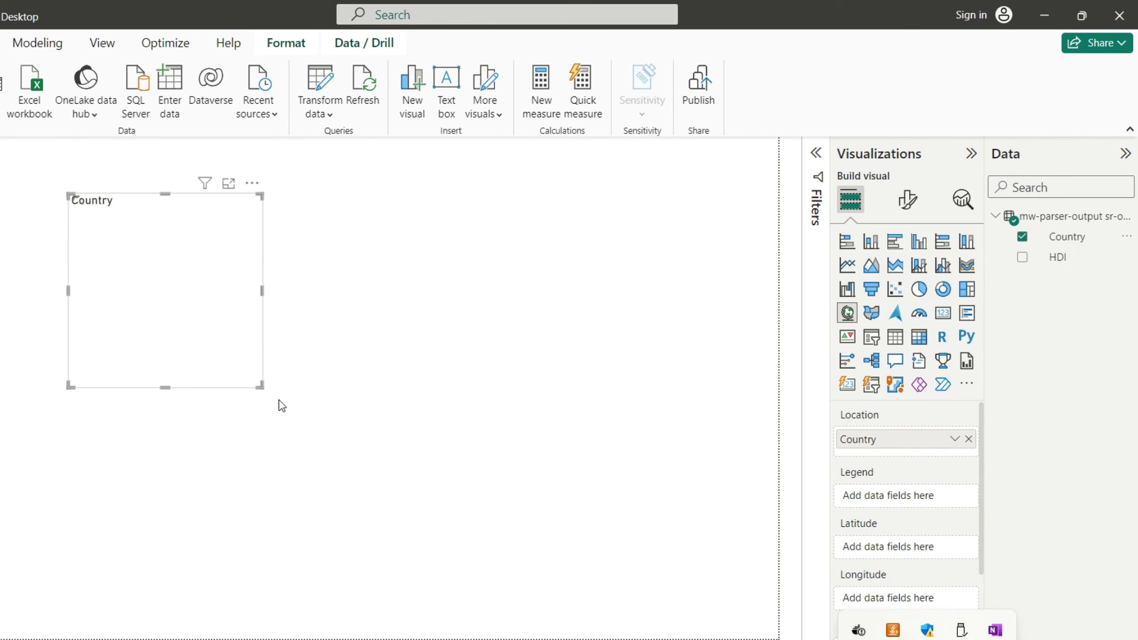
{"action": "left_click_drag", "start_coordinate": [262, 389], "coordinate": [310, 395]}
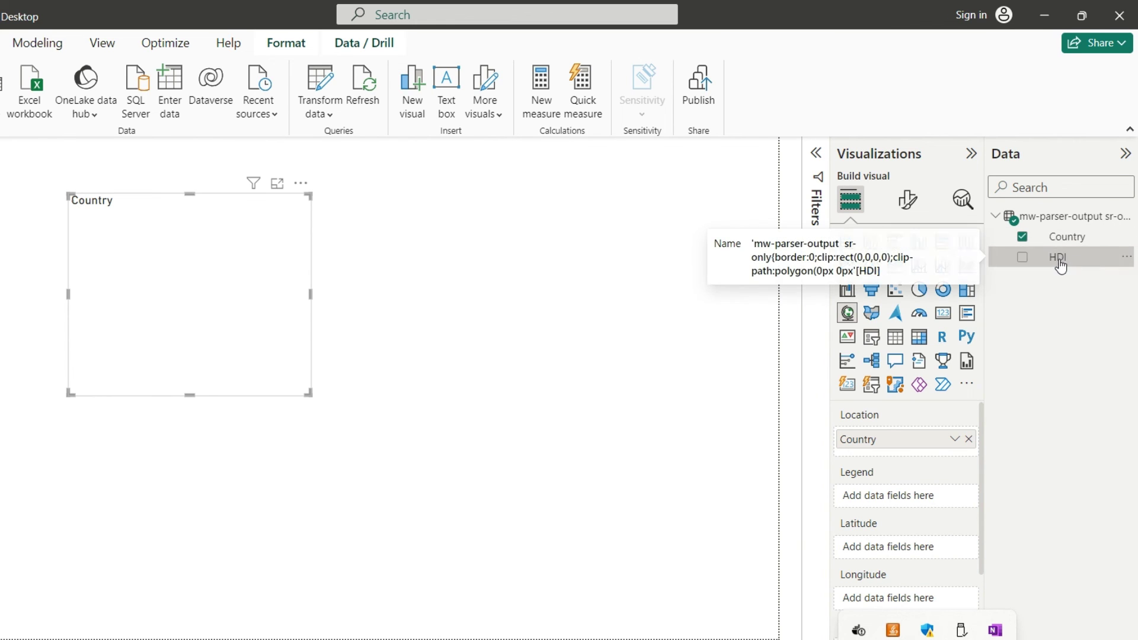
{"action": "left_click_drag", "start_coordinate": [1061, 266], "coordinate": [891, 504]}
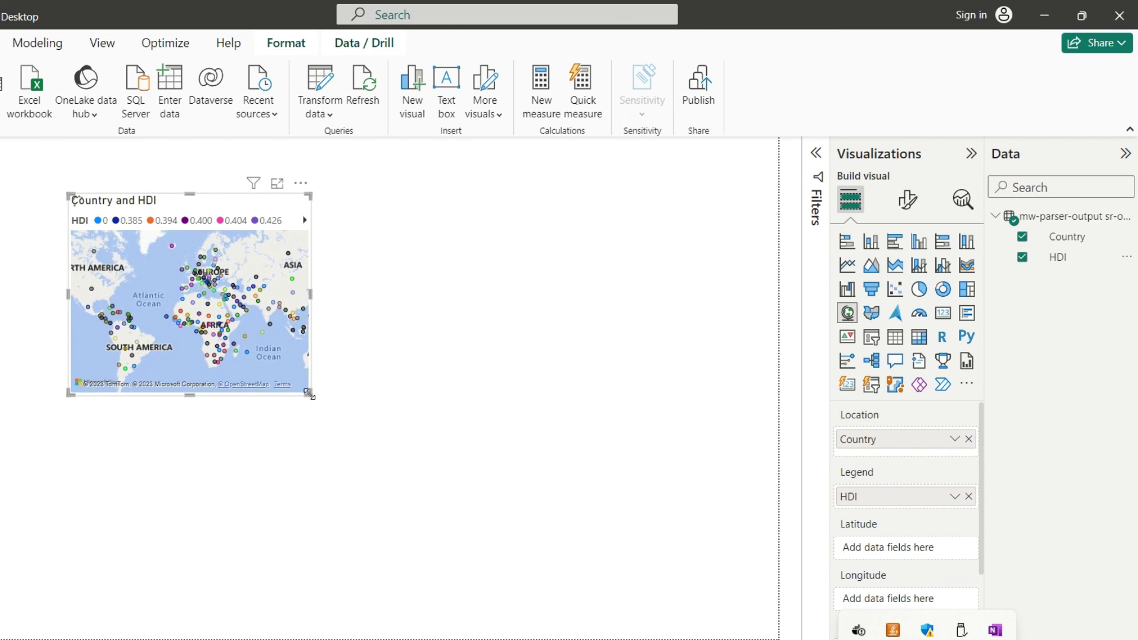
{"action": "left_click_drag", "start_coordinate": [310, 395], "coordinate": [669, 581]}
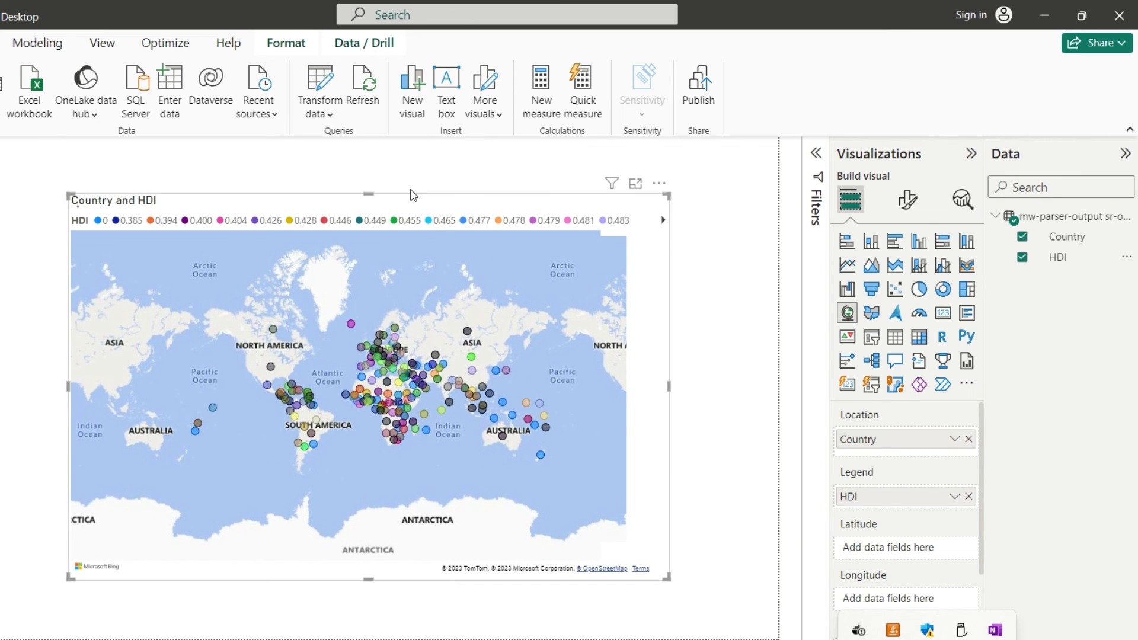
- Move the map to the page's top-left and enlarge it to fill more of the page
{"action": "left_click_drag", "start_coordinate": [390, 199], "coordinate": [275, 167]}
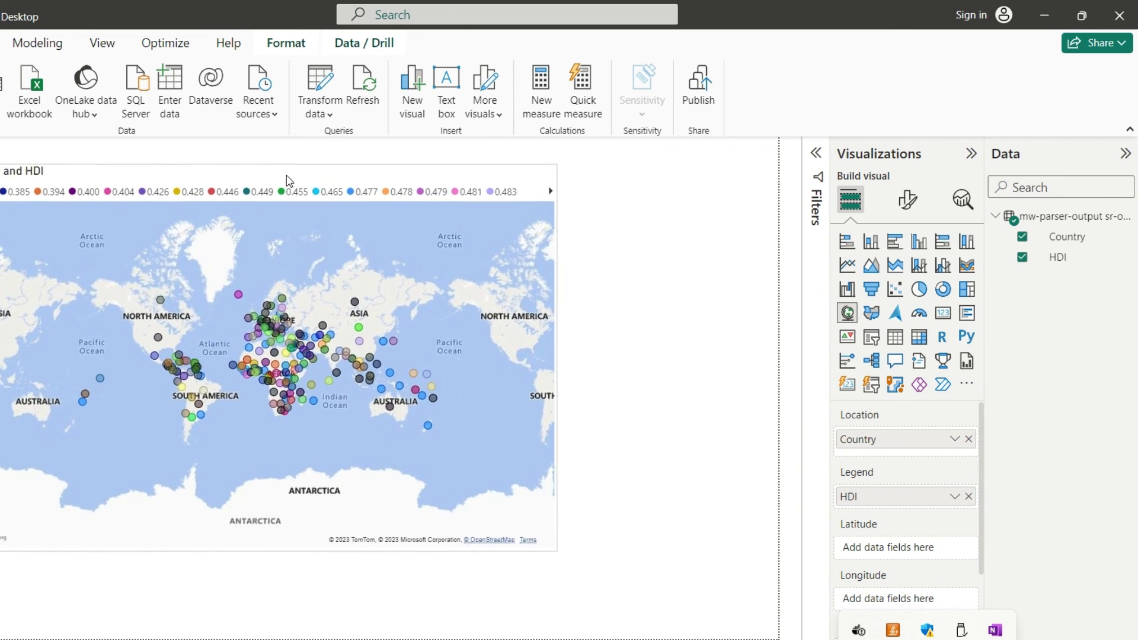
{"action": "left_click_drag", "start_coordinate": [552, 546], "coordinate": [697, 615]}
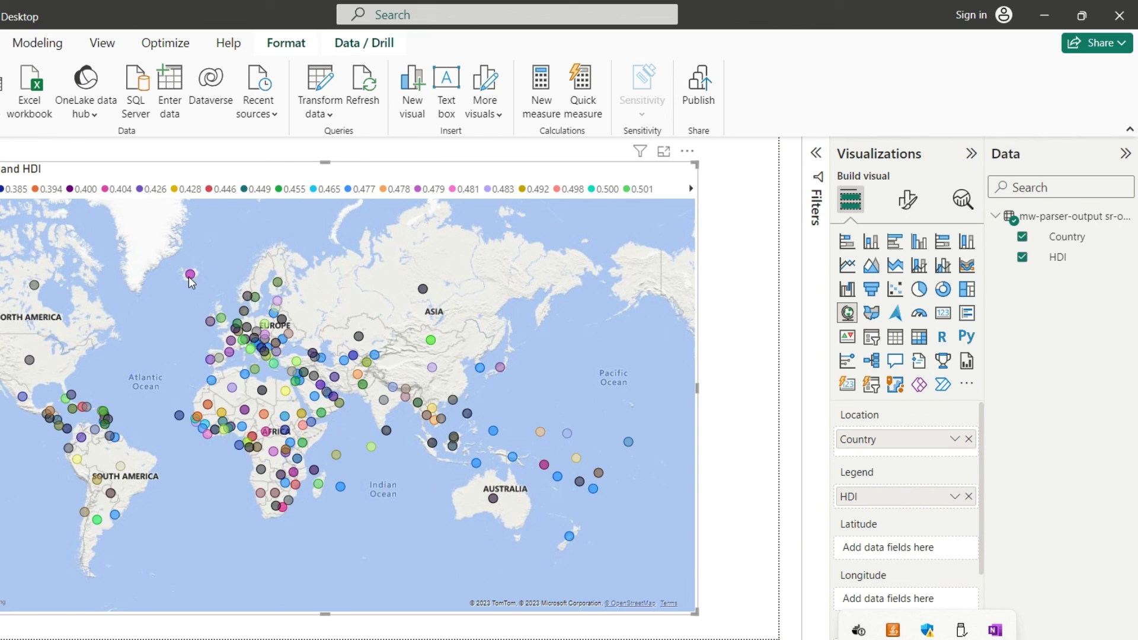
{"action": "mouse_move", "coordinate": [191, 281]}
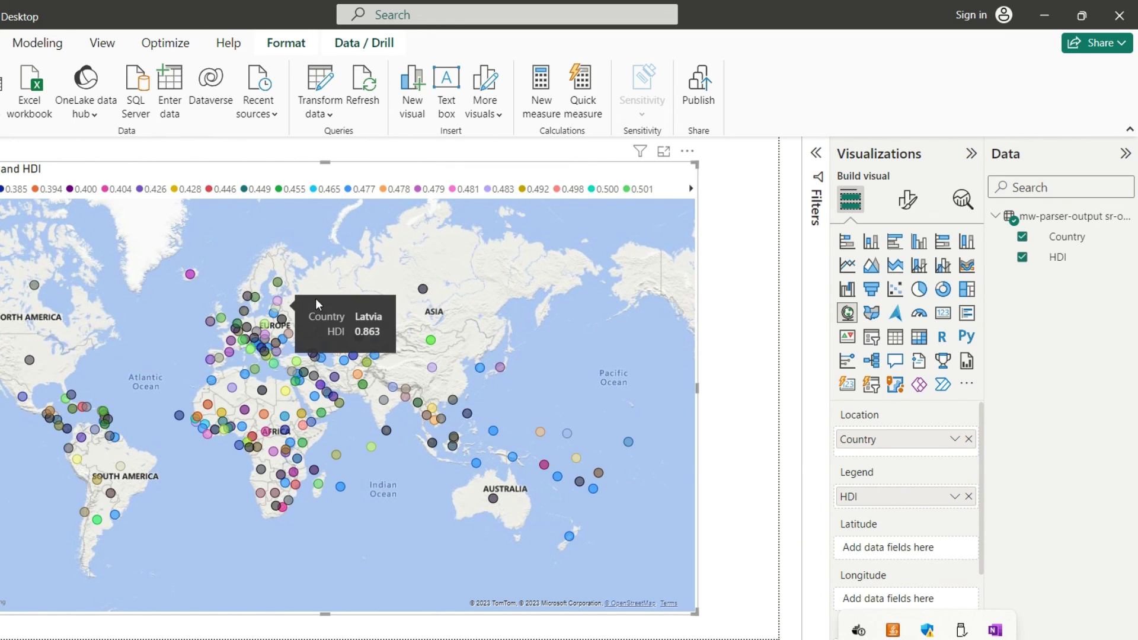
{"action": "mouse_move", "coordinate": [504, 372]}
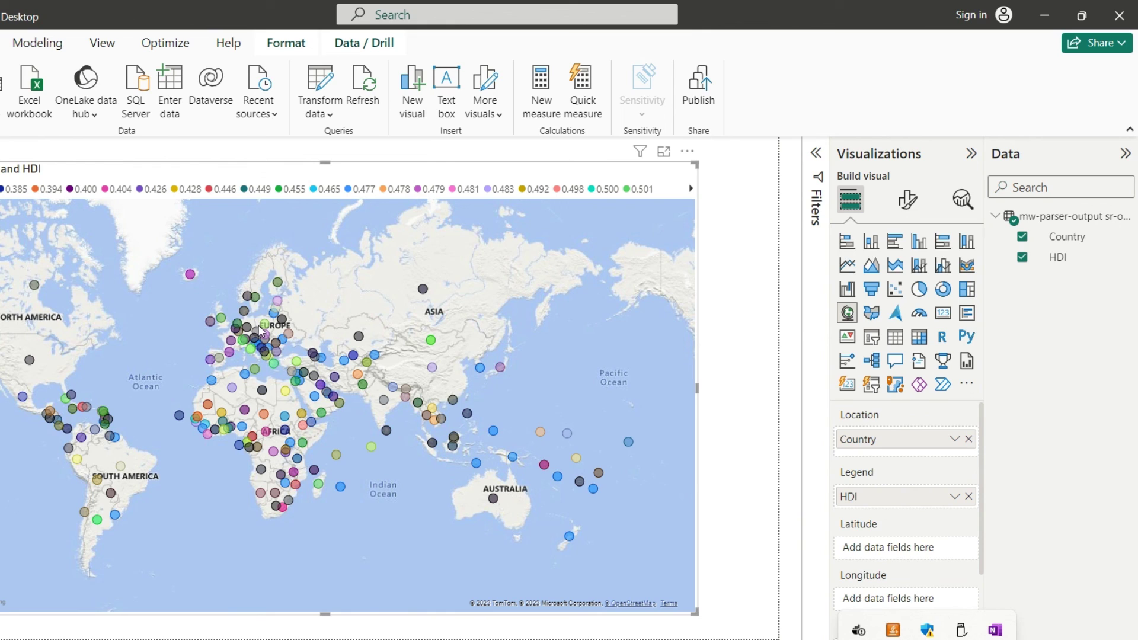
- Zoom into central and eastern Europe and check bubble tooltips, such as Germany at 0.942
{"action": "scroll", "coordinate": [259, 330], "scroll_direction": "up", "scroll_amount": 3}
{"action": "scroll", "coordinate": [259, 331], "scroll_direction": "up", "scroll_amount": 3}
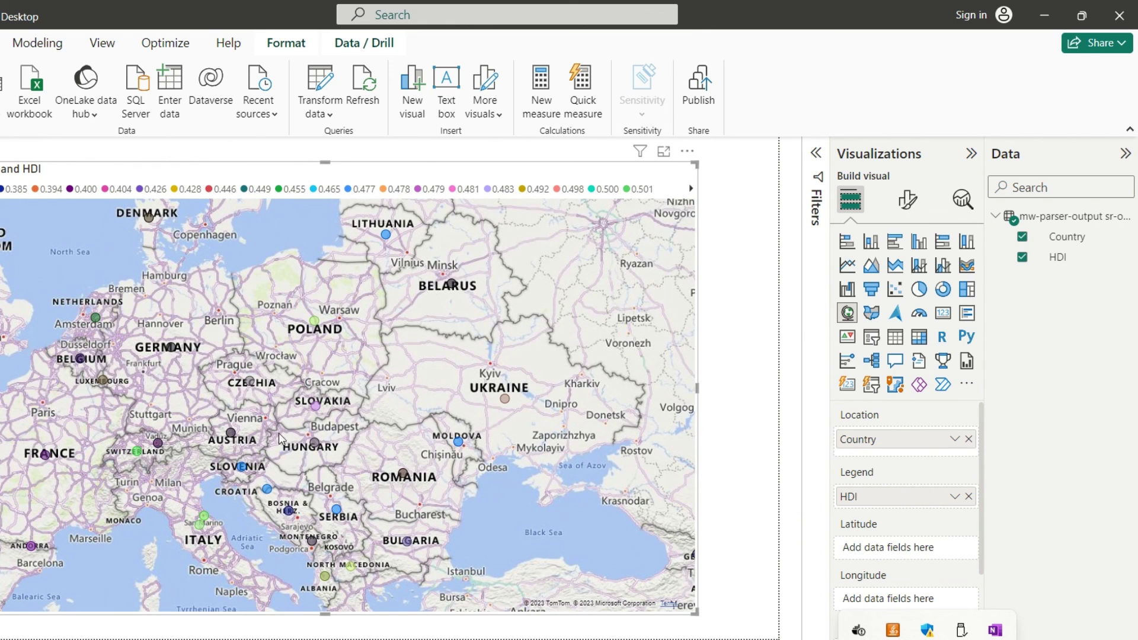
{"action": "mouse_move", "coordinate": [234, 433]}
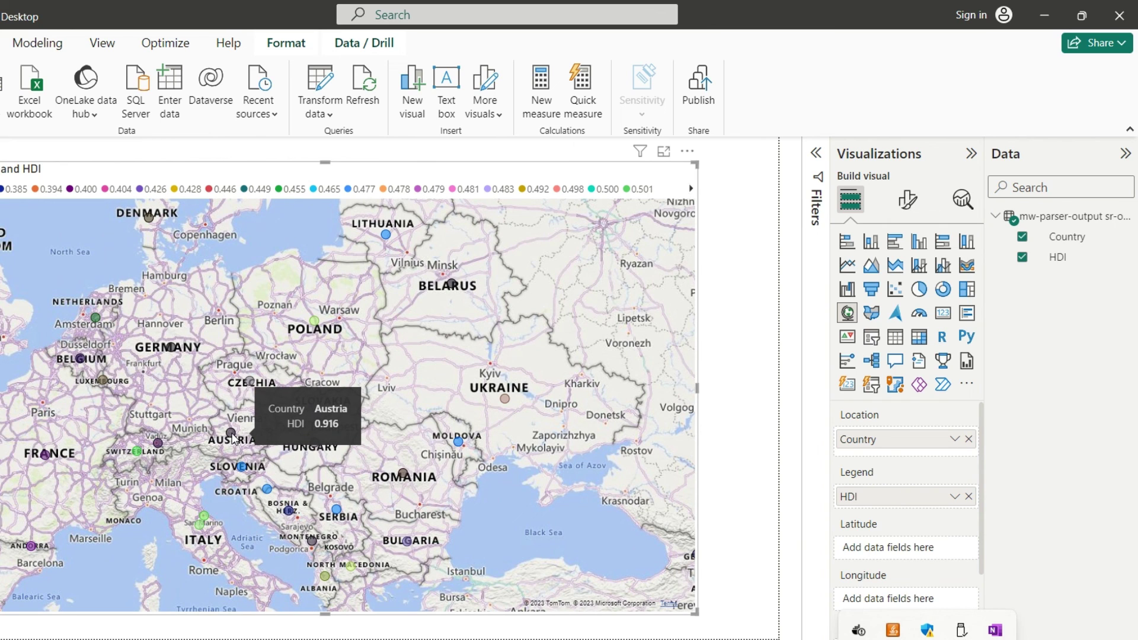
{"action": "mouse_move", "coordinate": [141, 454]}
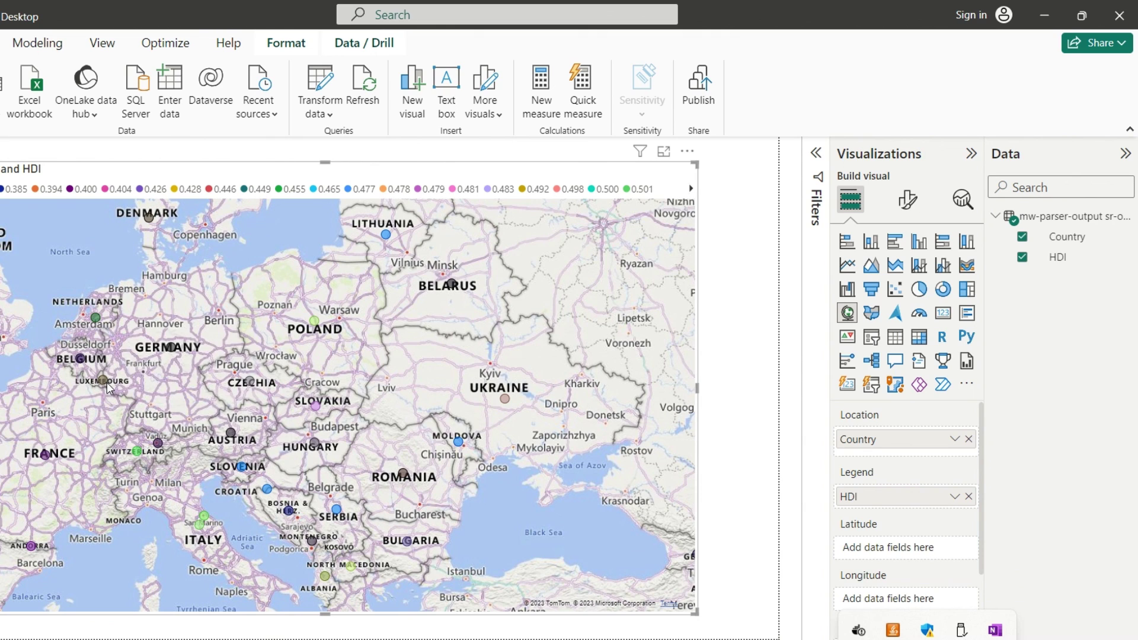
{"action": "mouse_move", "coordinate": [107, 387]}
{"action": "mouse_move", "coordinate": [173, 351]}
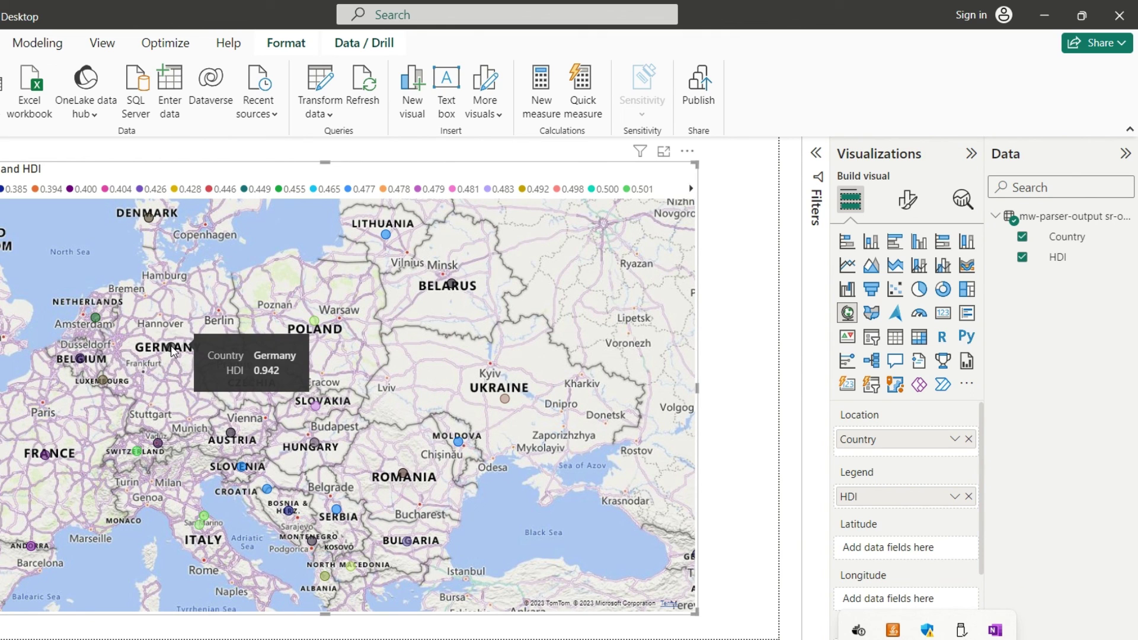